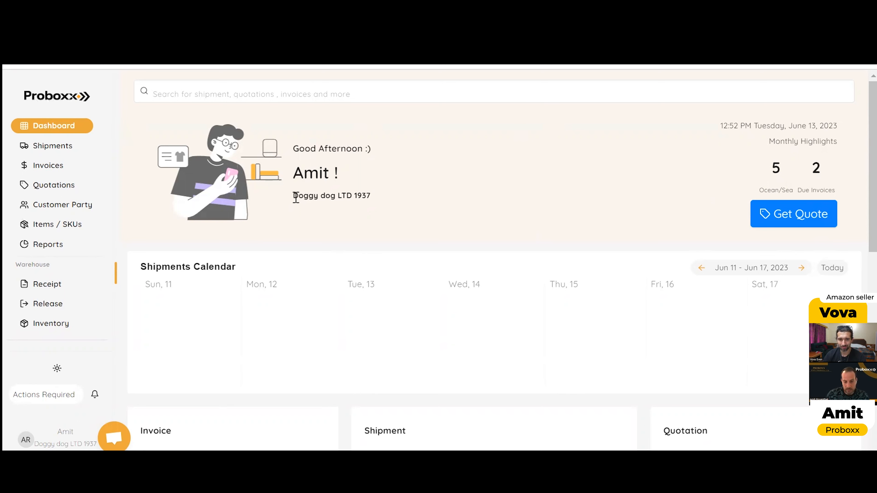
Step: Review the dashboard's account header, monthly highlights, shipments calendar and the invoice, shipment and quotation lists
left_click_drag(294, 197, 338, 198)
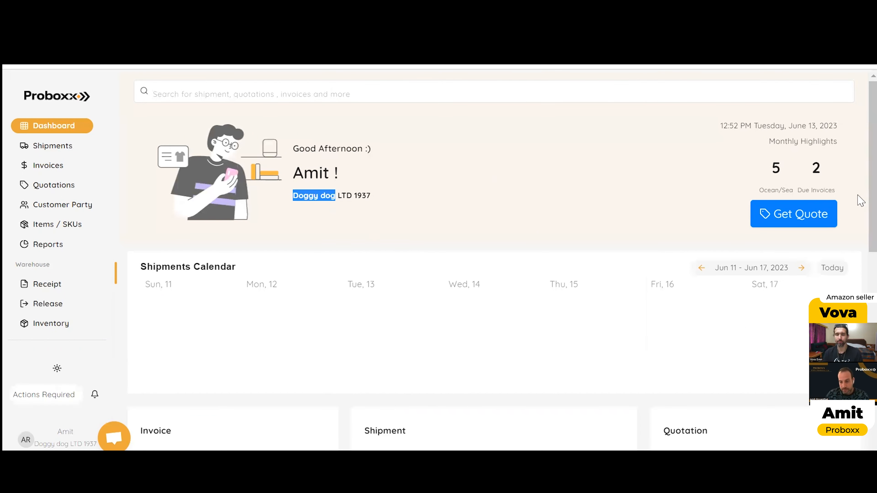
left_click_drag(718, 126, 844, 128)
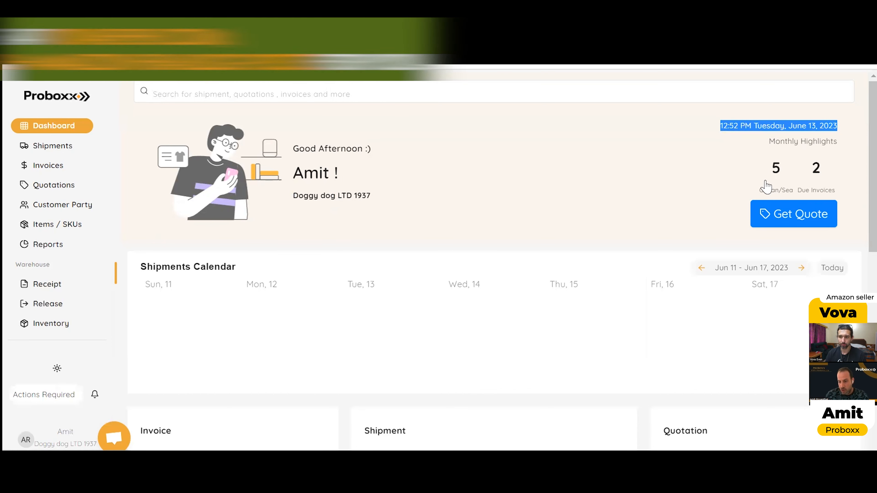
left_click(818, 175)
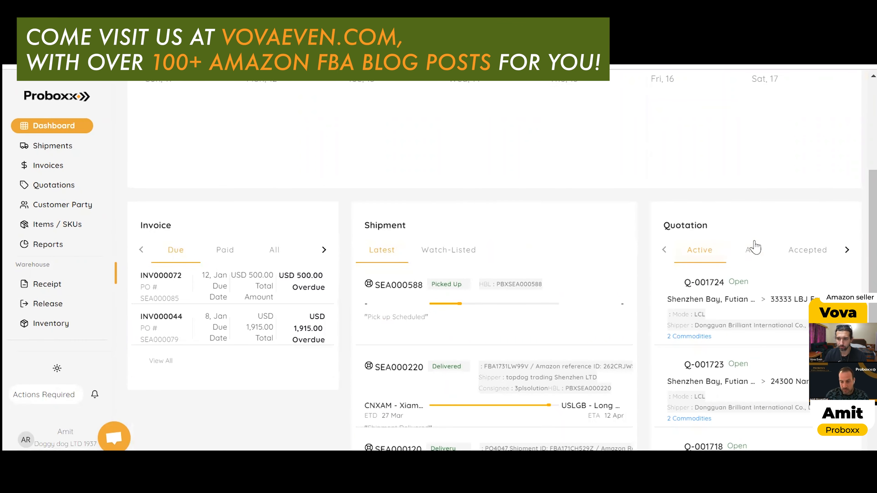
scroll(746, 249, "down", 1)
scroll(746, 254, "down", 6)
scroll(425, 231, "up", 11)
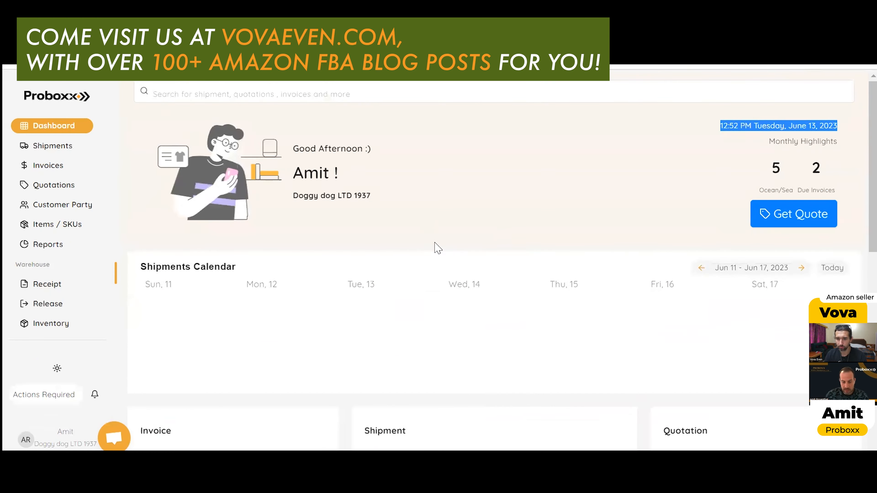
scroll(444, 252, "down", 3)
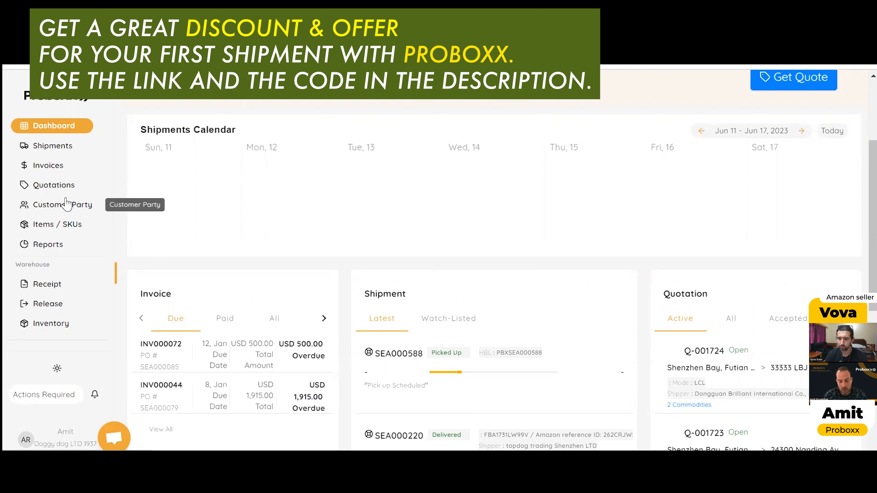
Step: Examine the customer party list and the general details of the manufacturer Dogs accessories and more
left_click(65, 211)
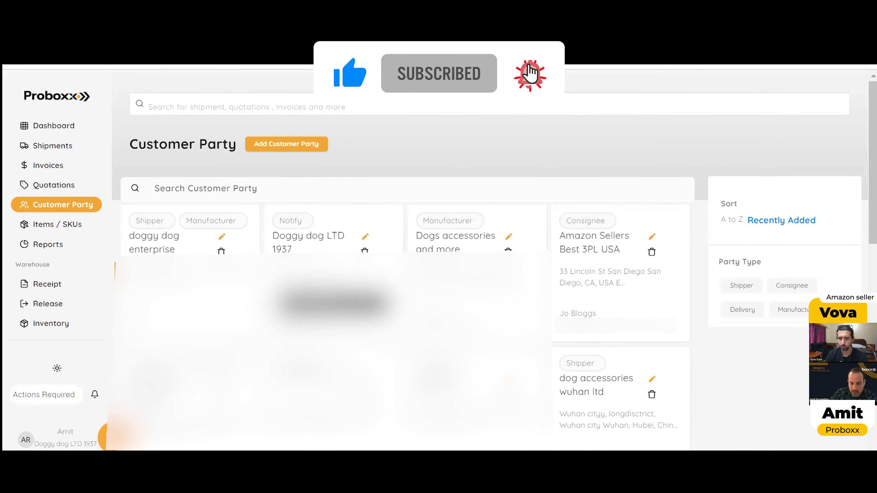
scroll(462, 296, "down", 2)
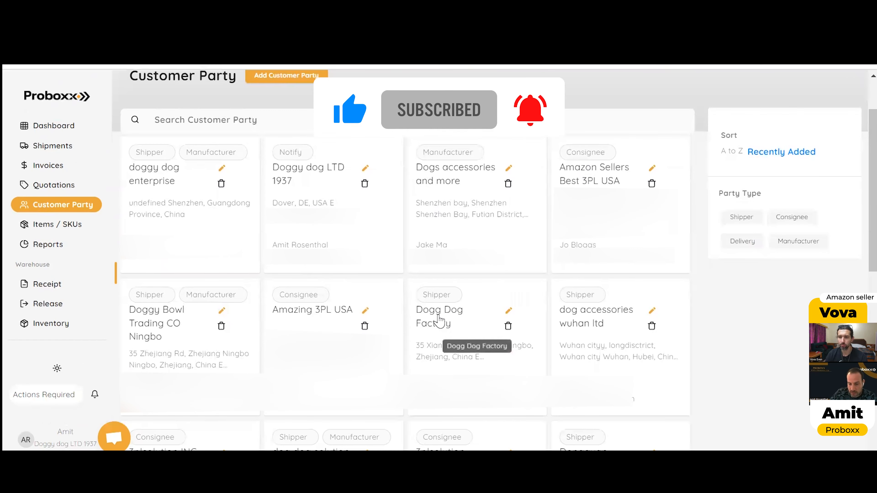
scroll(420, 321, "up", 2)
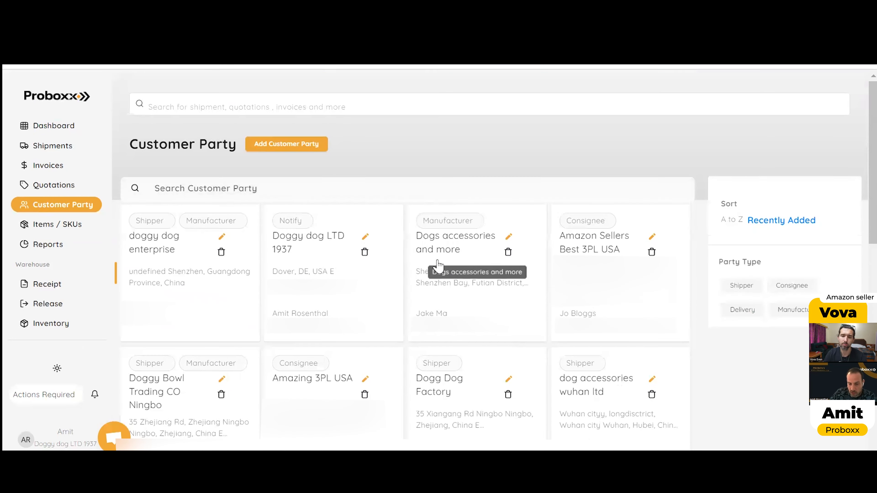
left_click(509, 238)
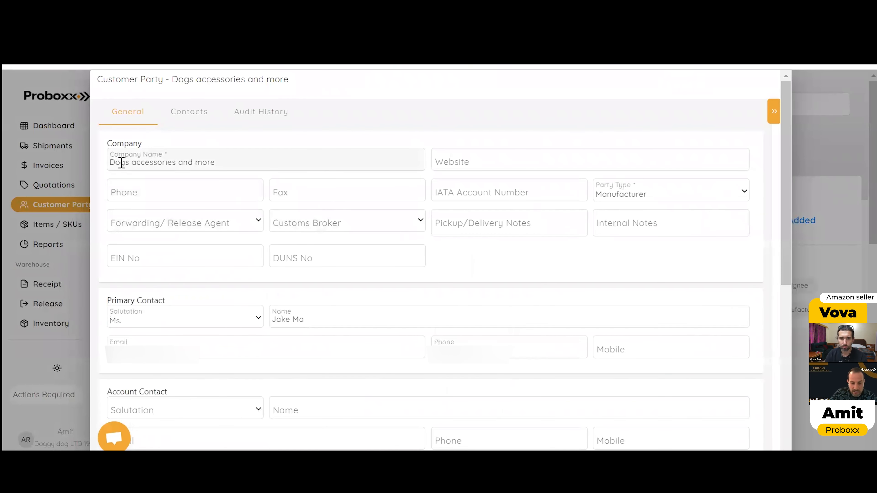
left_click_drag(112, 165, 183, 172)
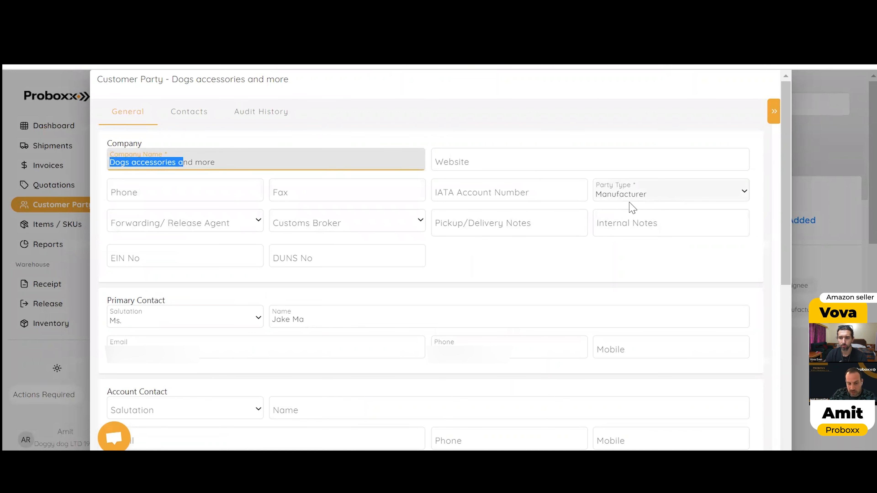
scroll(521, 196, "down", 4)
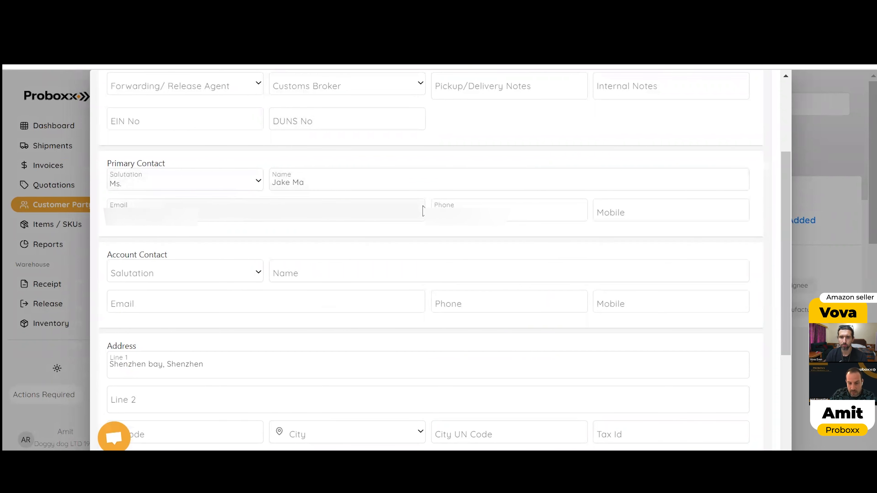
scroll(544, 230, "down", 4)
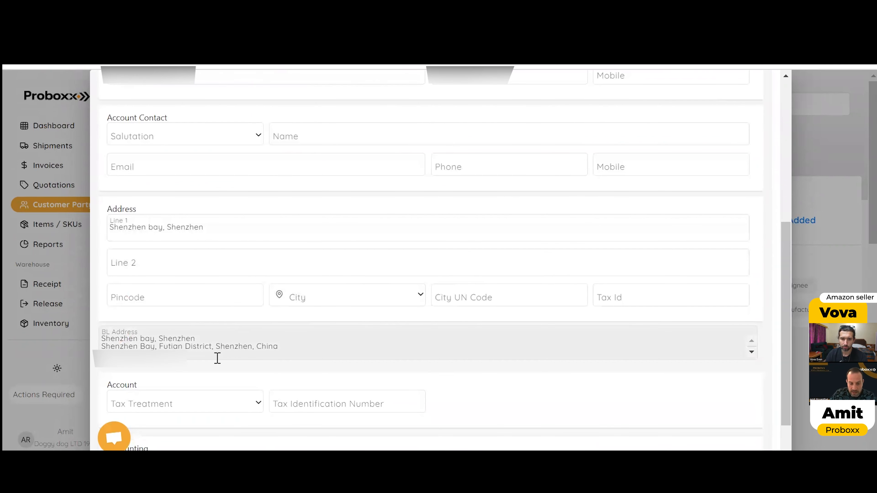
Step: Use the copied BL address line to look up the manufacturer's city, choose Shenzhen, Guangdong Province, China, and close the record
left_click_drag(260, 337, 281, 342)
right_click(269, 345)
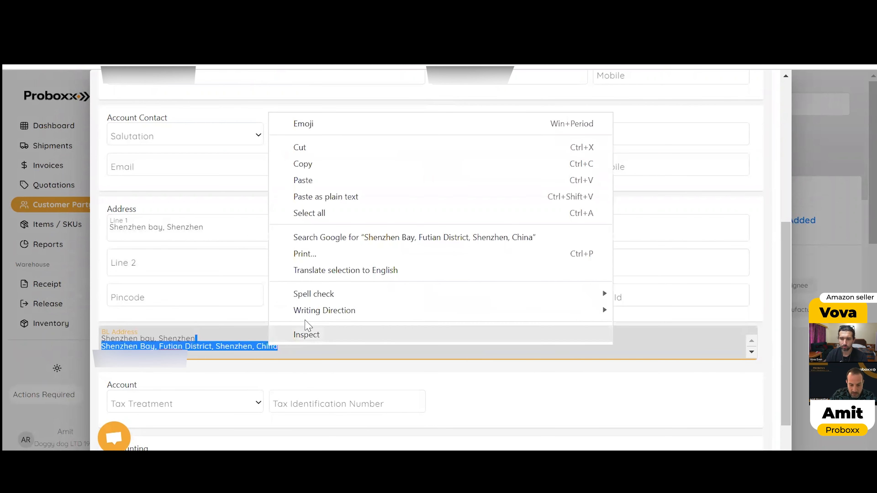
left_click(336, 166)
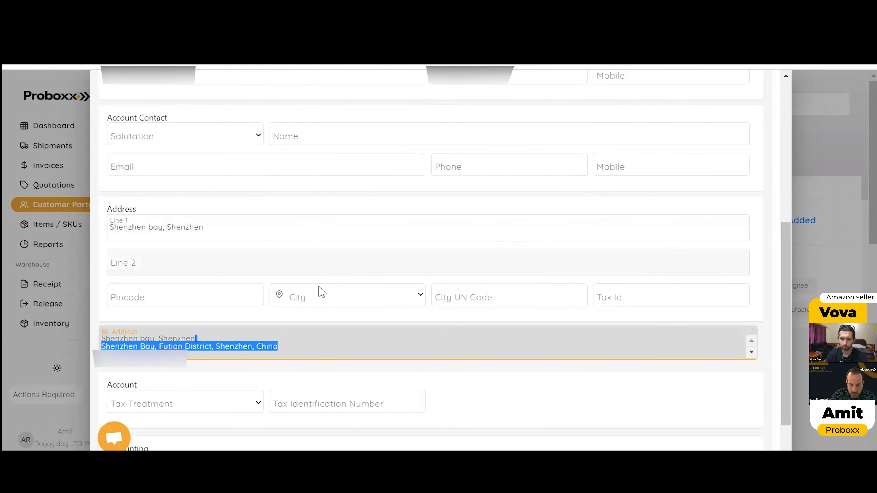
left_click(319, 293)
right_click(324, 296)
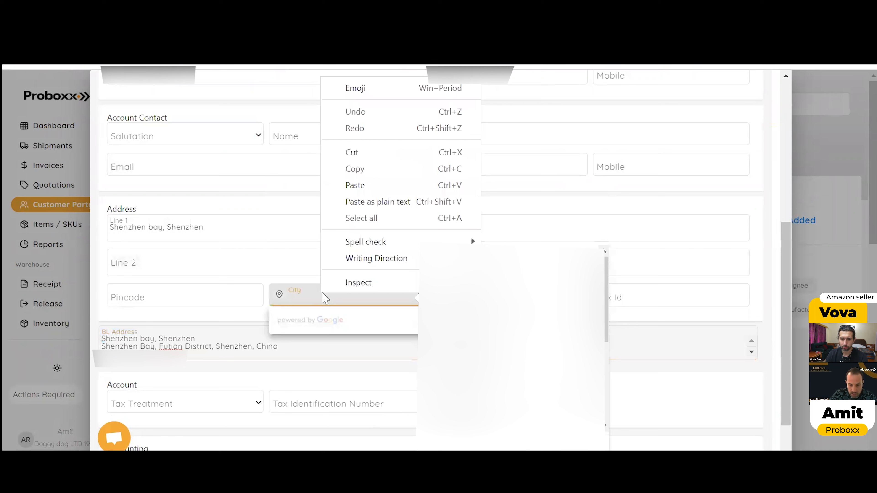
left_click(377, 186)
left_click_drag(353, 299, 245, 286)
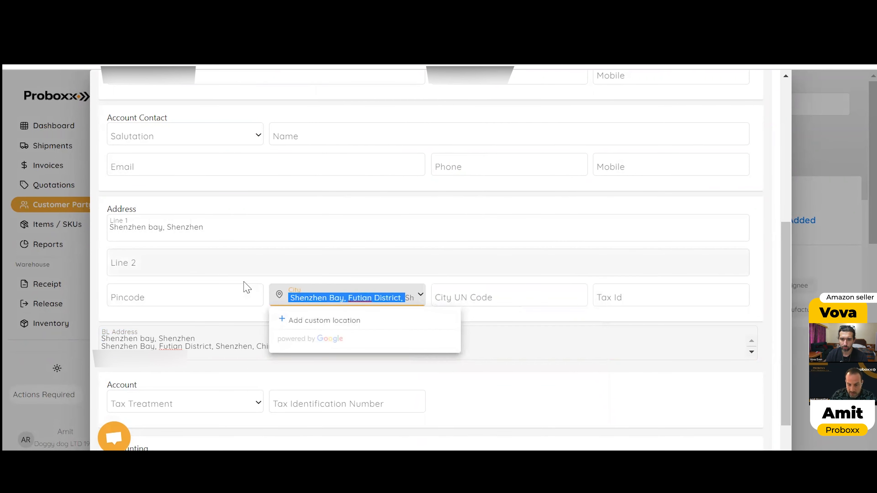
key("BackSpace")
left_click(340, 319)
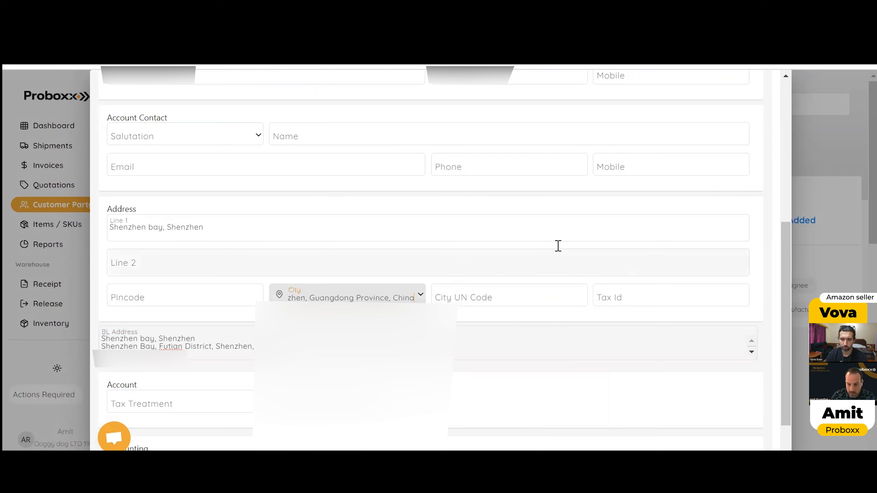
scroll(591, 214, "up", 4)
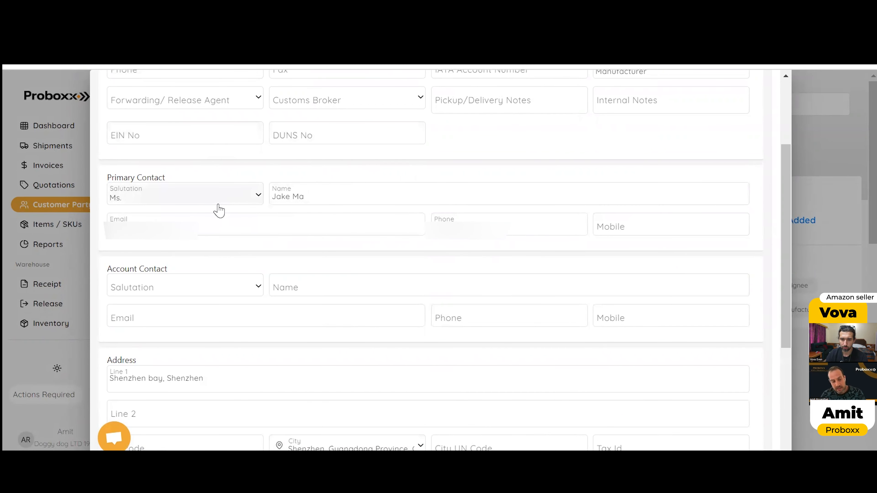
scroll(417, 231, "up", 3)
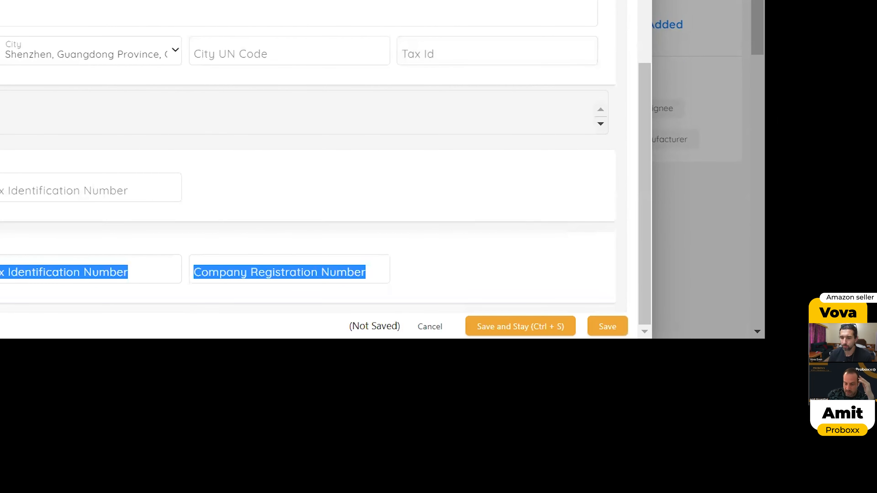
left_click(557, 328)
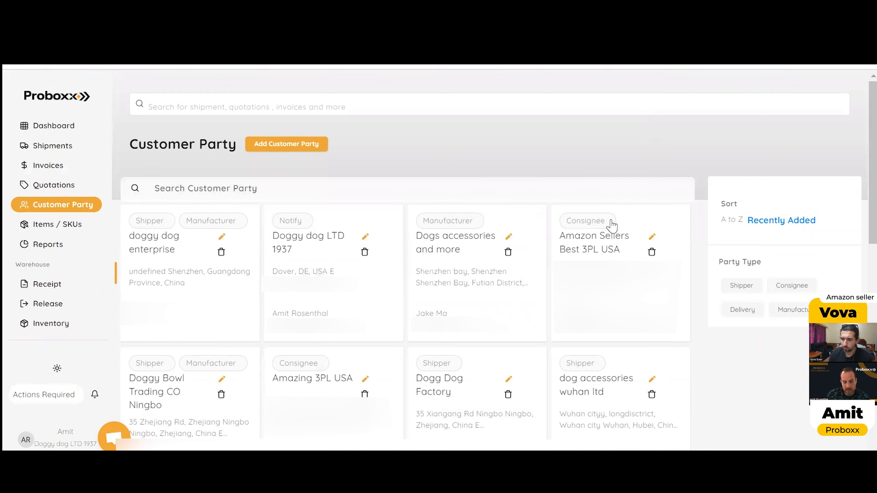
Step: Open the Amazon Sellers Best 3PL USA record and examine its party type and address details
left_click(656, 238)
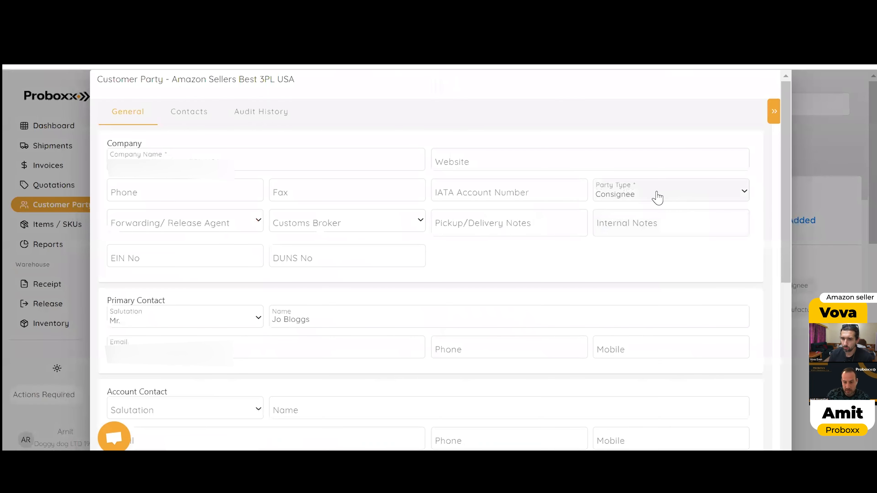
left_click(649, 196)
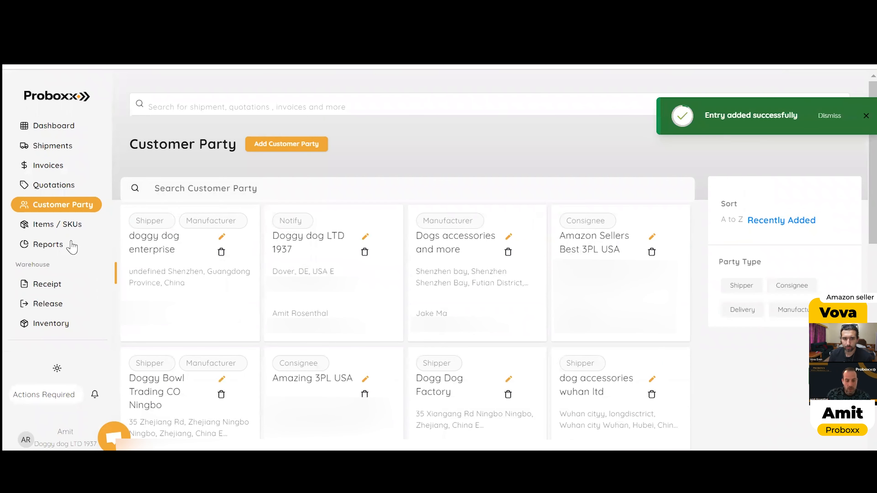
Step: Open the dog leash item with SKU JJ-123 and choose BOX(S) as package type and CM as length unit
left_click(56, 225)
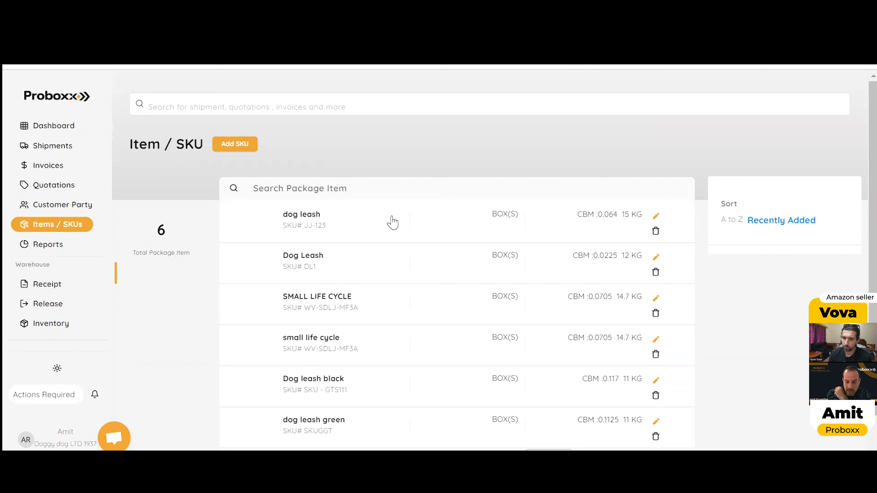
left_click(657, 217)
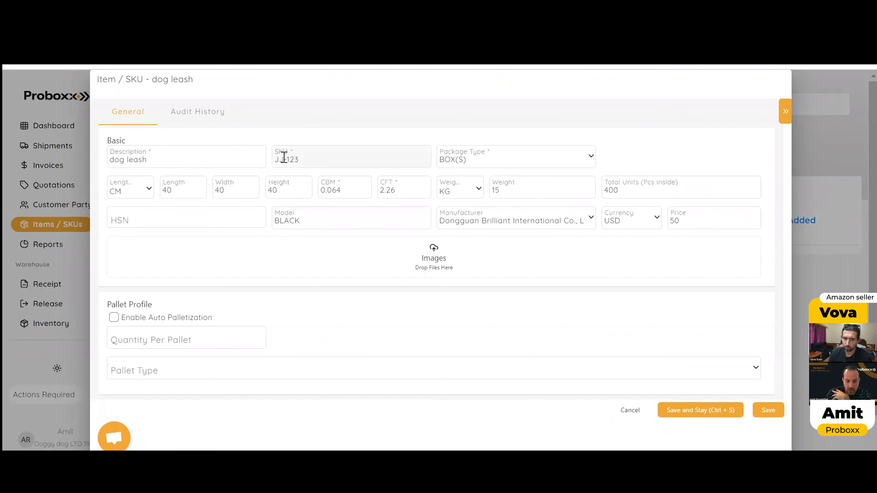
left_click_drag(325, 159, 274, 164)
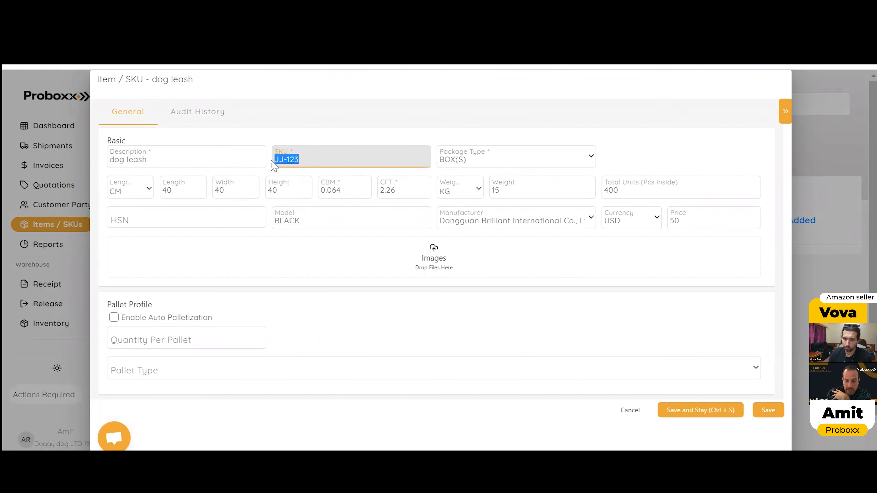
left_click(480, 160)
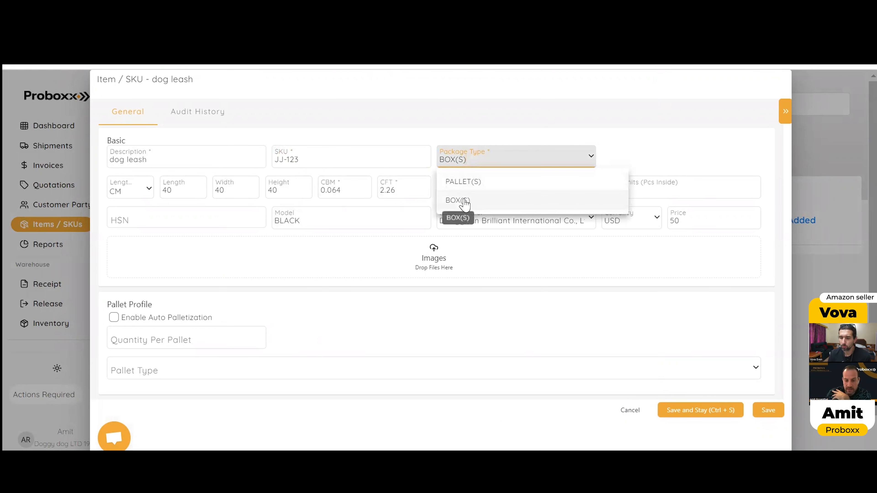
left_click(467, 203)
left_click(139, 189)
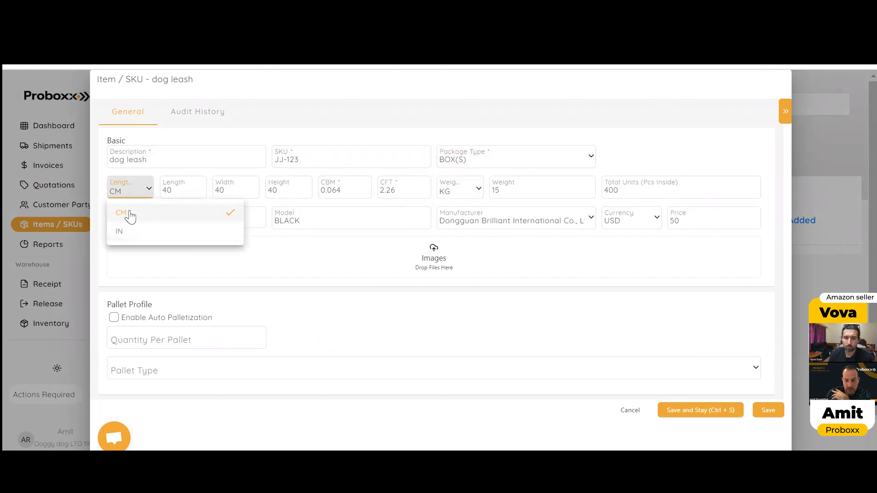
left_click(130, 217)
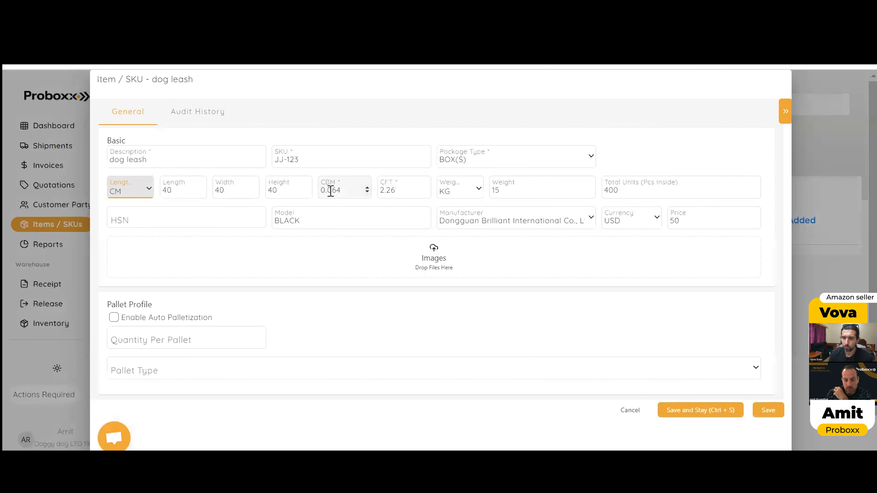
Step: Select KG as the dog leash's weight unit and save the item after checking its CBM and the manufacturer choices
left_click_drag(322, 193, 359, 191)
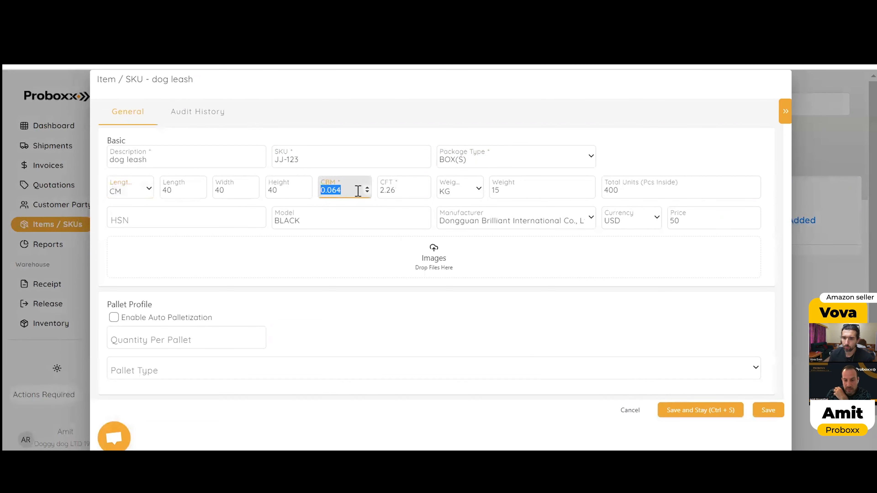
left_click(471, 195)
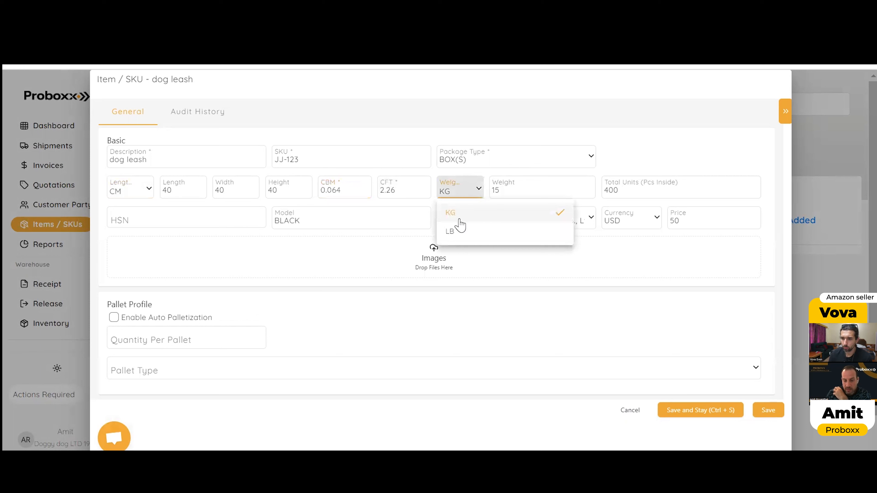
left_click(512, 208)
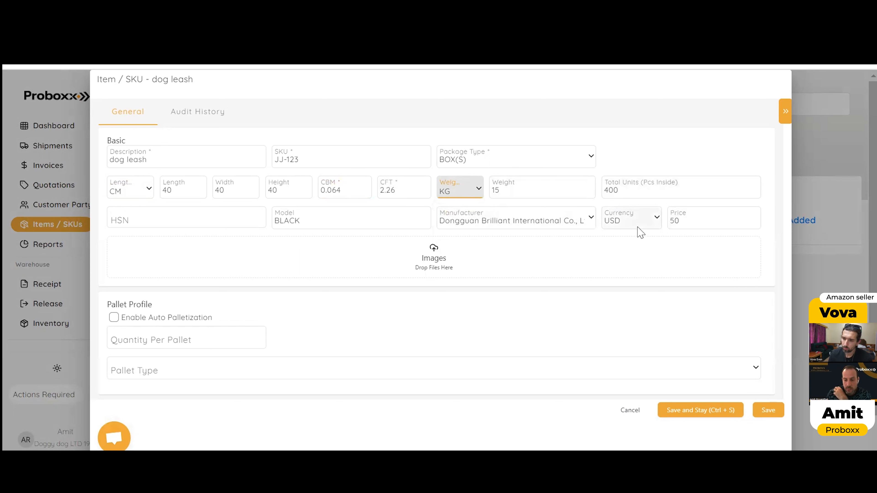
left_click(490, 220)
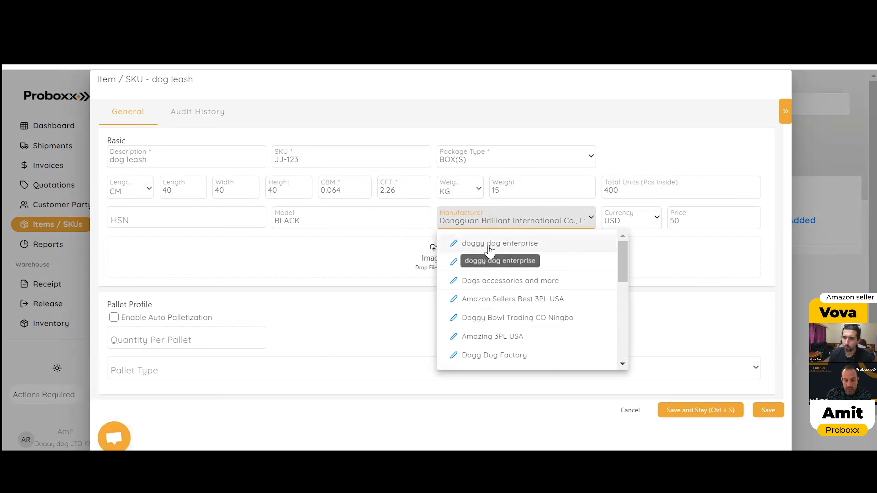
left_click(645, 293)
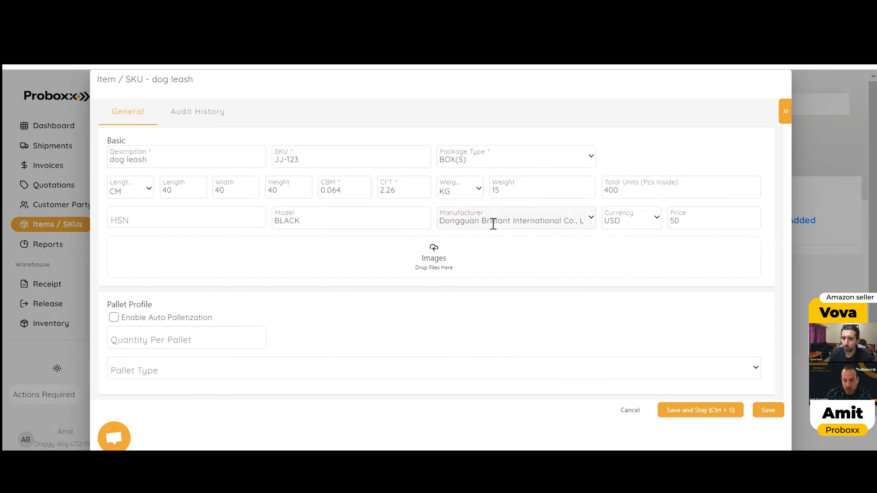
left_click(552, 222)
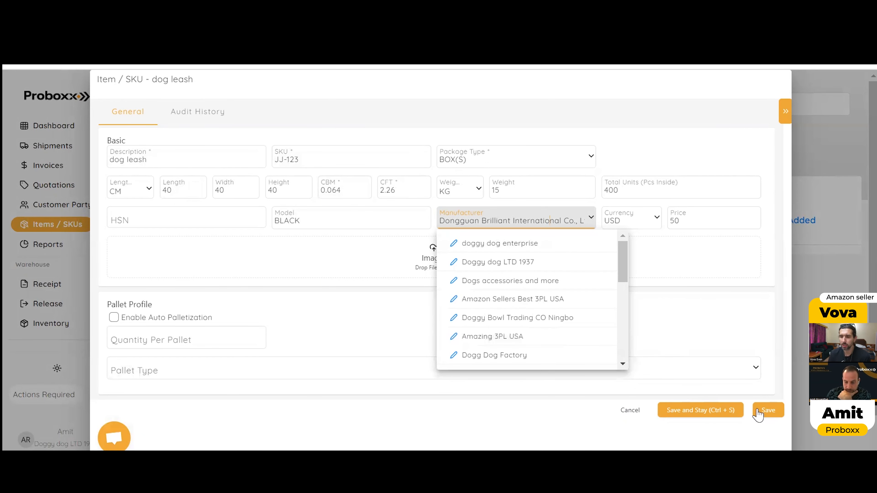
left_click(766, 409)
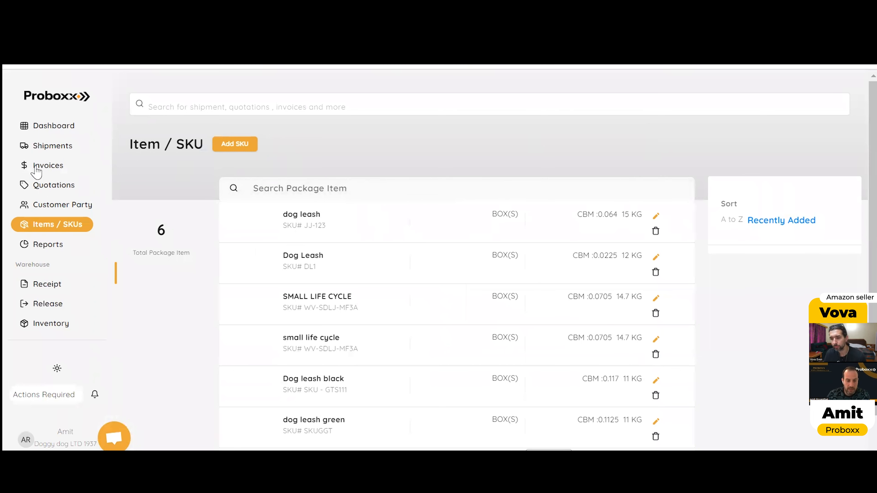
Step: Open the list of quotations
left_click(56, 186)
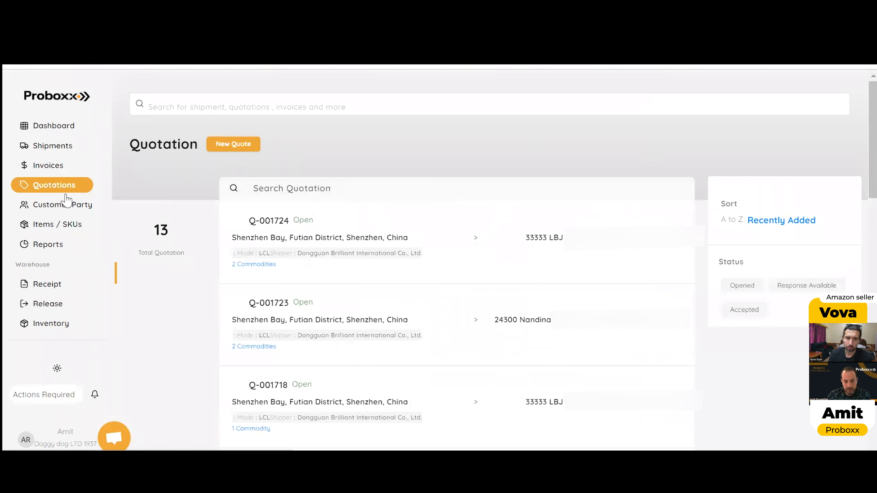
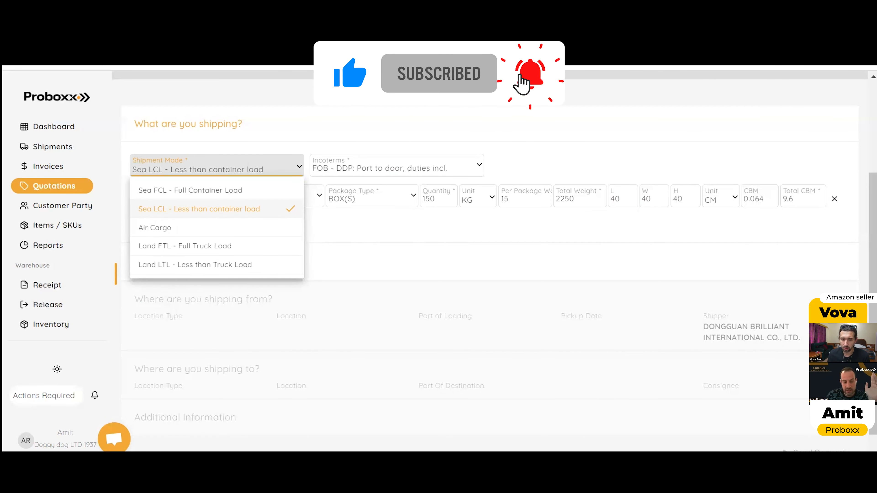
Step: Try out the support chat by drafting the message "dddasd", clearing it unsent and closing the chat
left_click(114, 438)
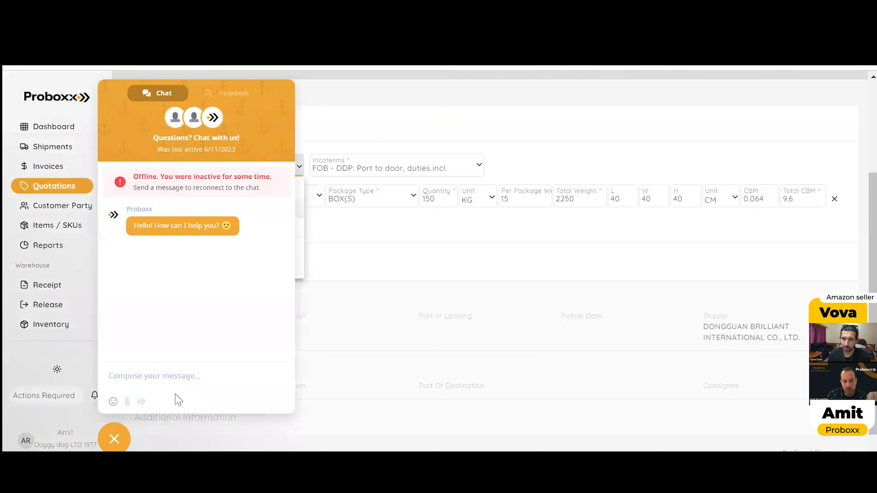
left_click(183, 367)
type("dddasd")
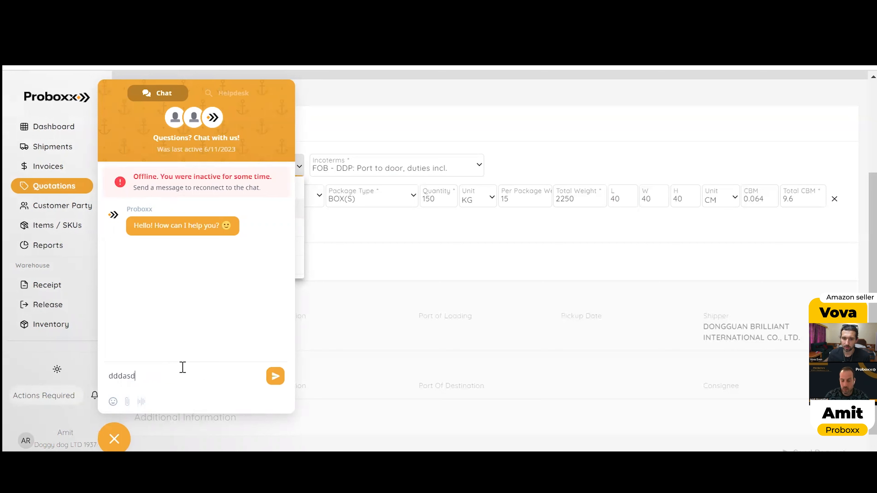
key("BackSpace")
key("BackSpace")
key("BackSpace")
key("BackSpace")
key("BackSpace")
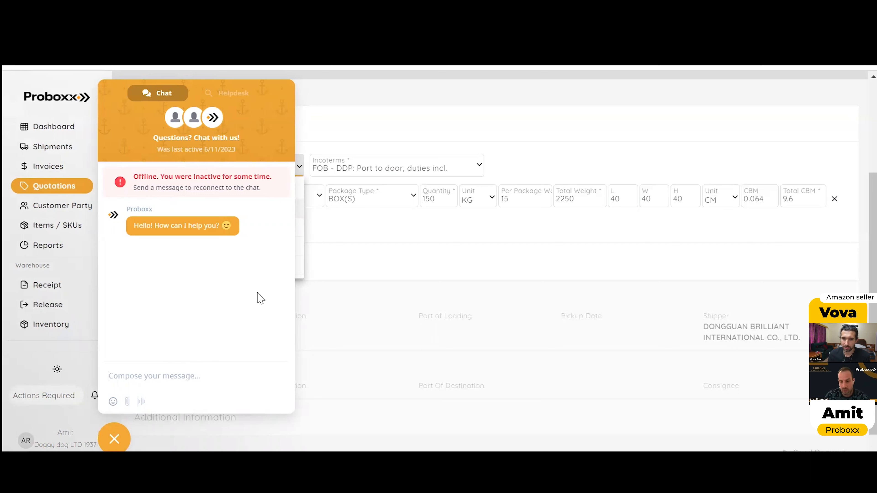
left_click(114, 439)
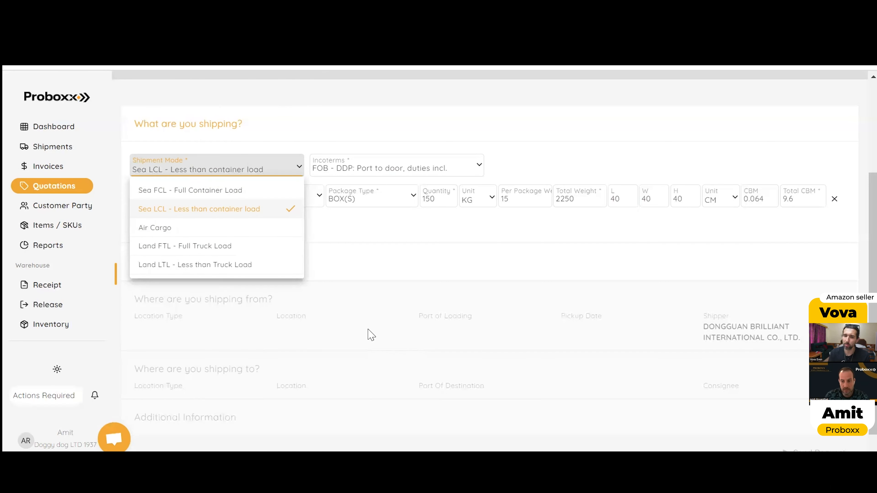
Step: Keep Sea LCL - Less than container load as shipment mode and choose Port / Airport as the origin's location type
left_click(237, 212)
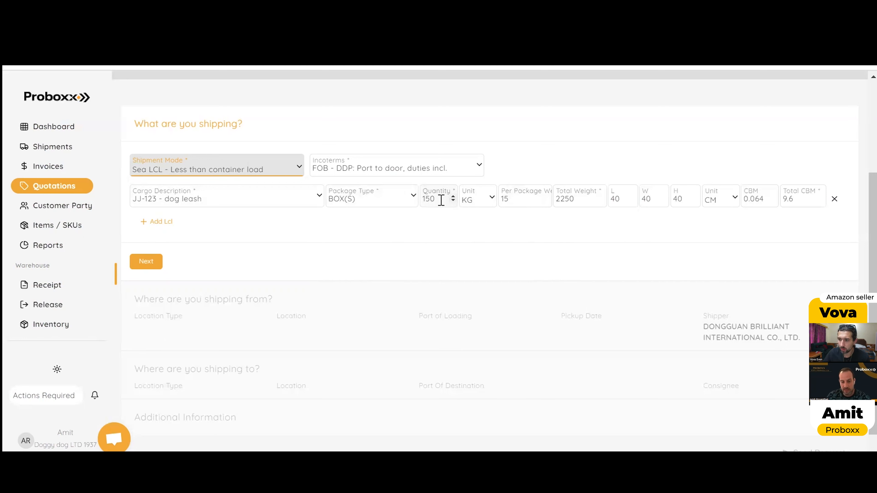
left_click(147, 264)
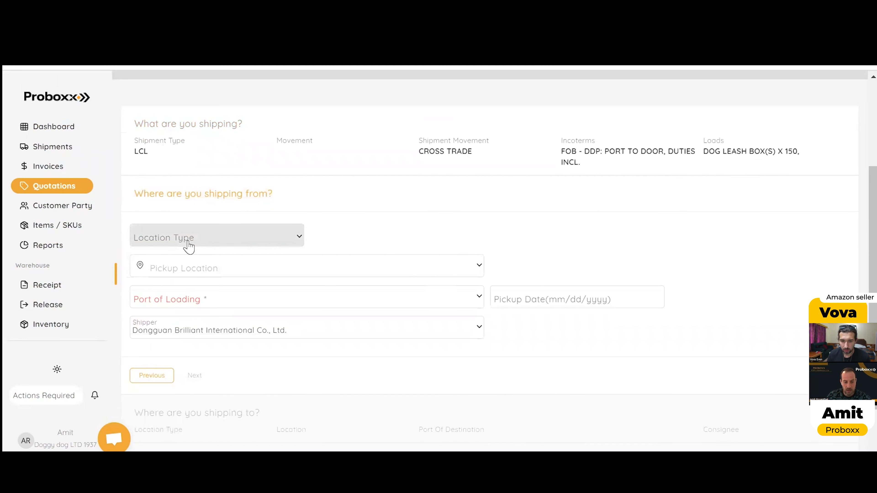
left_click(189, 242)
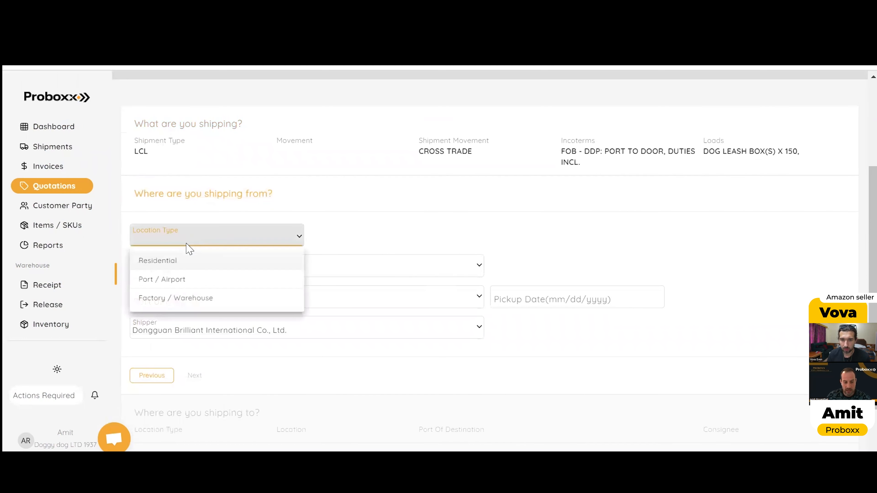
left_click(167, 281)
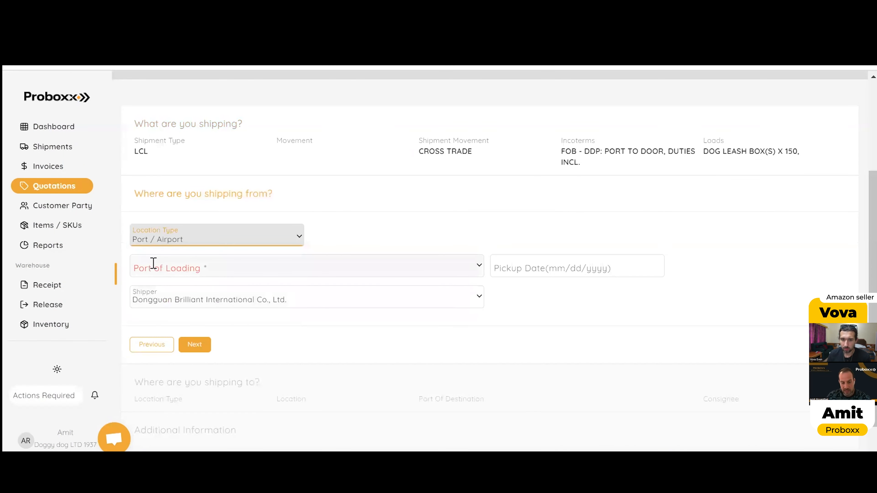
Step: Set the port of loading to CNSGH - Shanghai - China with pickup date June 20, 2023, and proceed to the destination
left_click(230, 268)
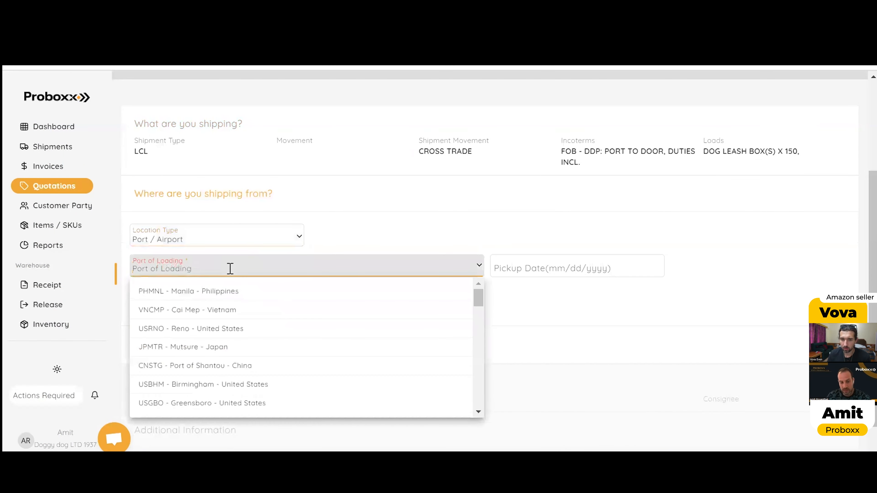
type("shan")
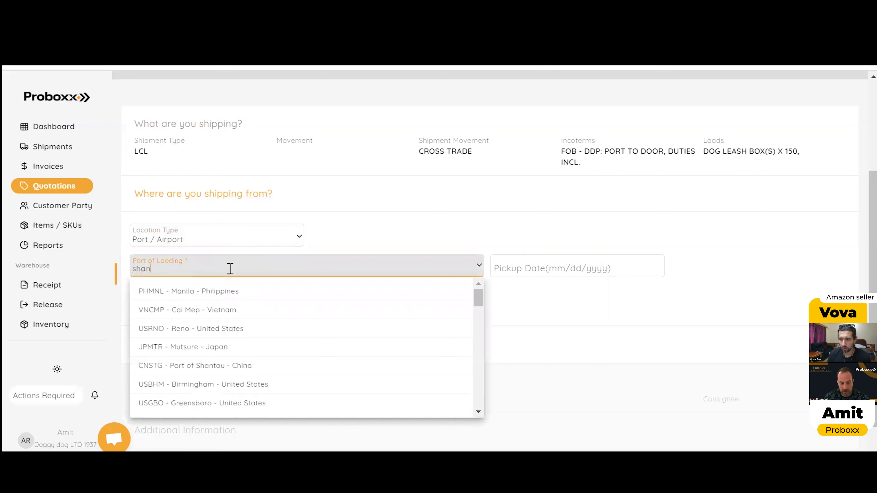
type("ghai")
left_click(157, 291)
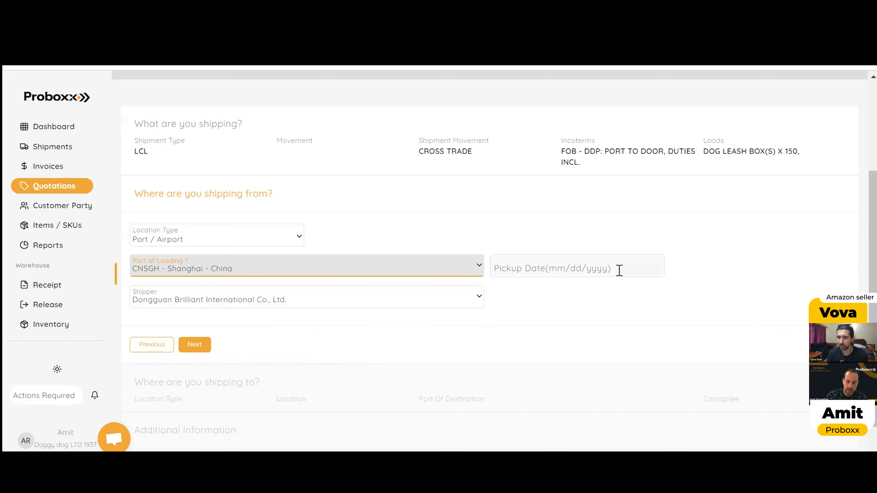
left_click(559, 266)
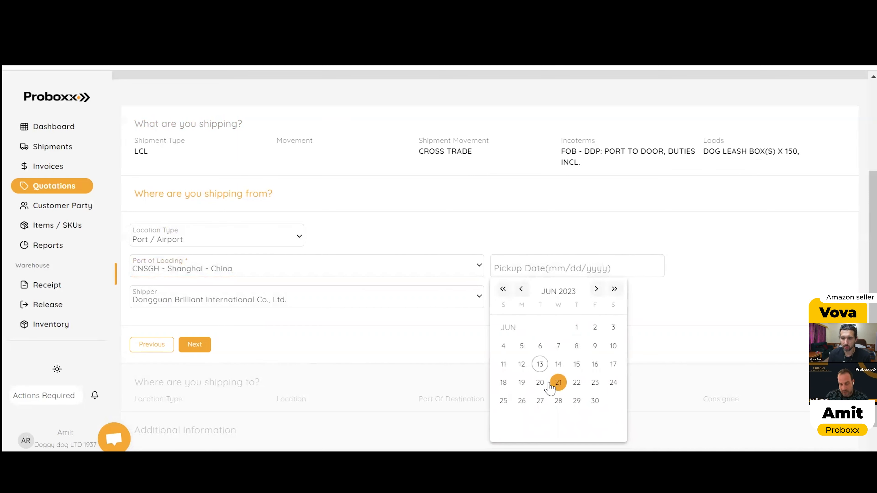
left_click(535, 393)
left_click(194, 346)
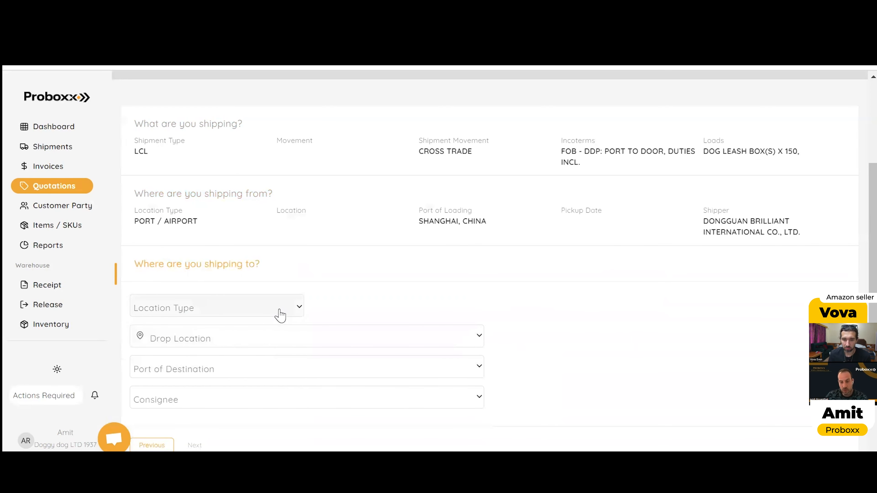
Step: Choose Amazon FBA as the destination's location type with an FBA warehouse and proceed to the additional information
left_click(259, 312)
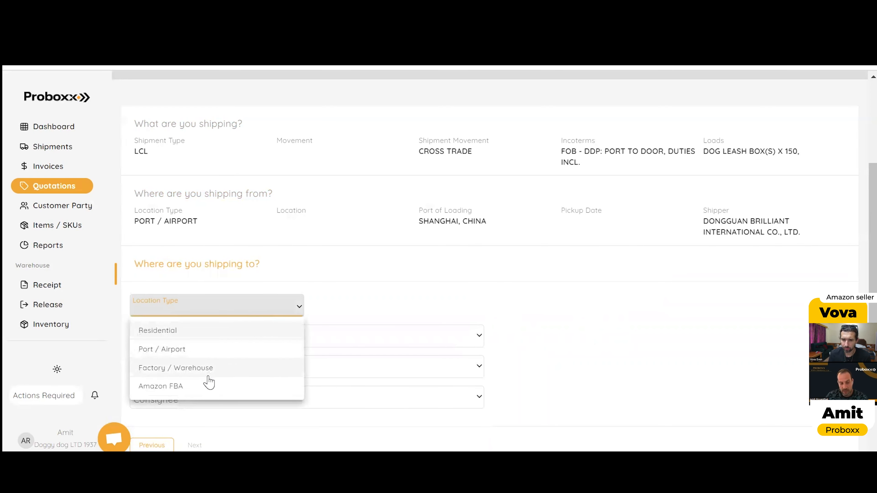
left_click(197, 387)
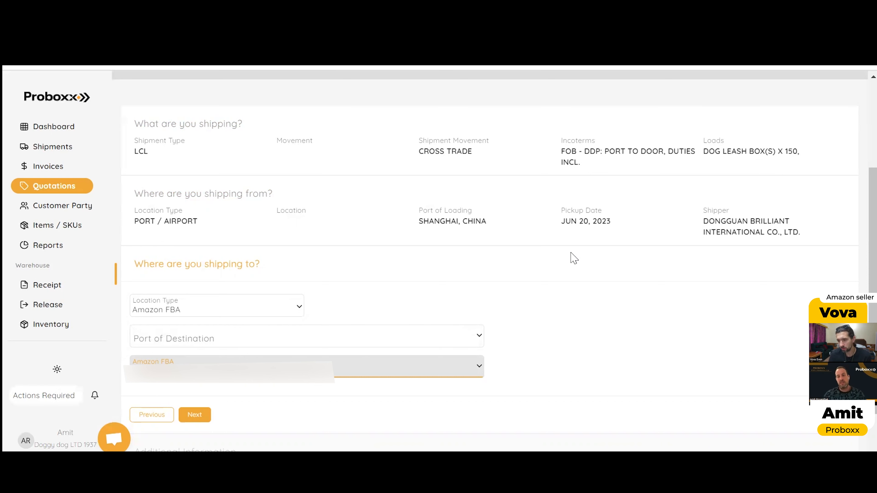
scroll(215, 362, "down", 2)
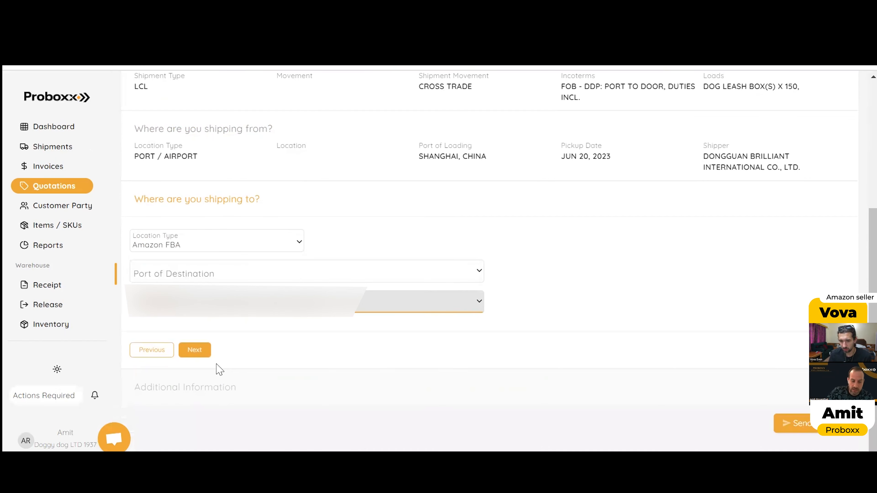
left_click(197, 353)
Step: Select Regular, Express and Super Express as the quotation's service levels
left_click(189, 325)
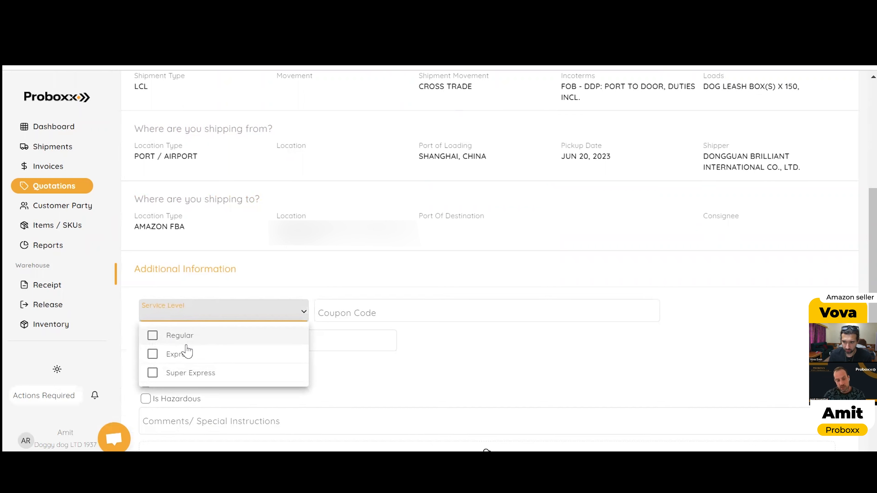
left_click(185, 346)
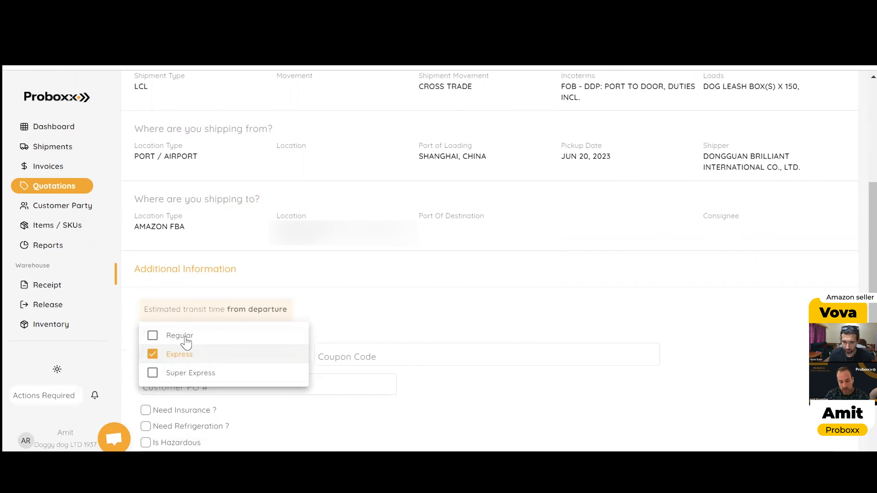
left_click(183, 357)
left_click(188, 373)
left_click(387, 320)
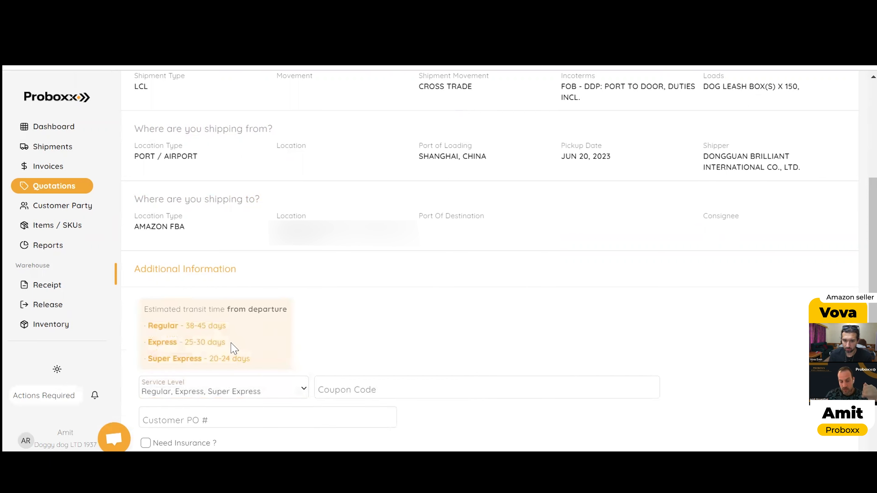
Step: Remove Express from the selected service levels, keeping Regular and Super Express
scroll(221, 361, "down", 1)
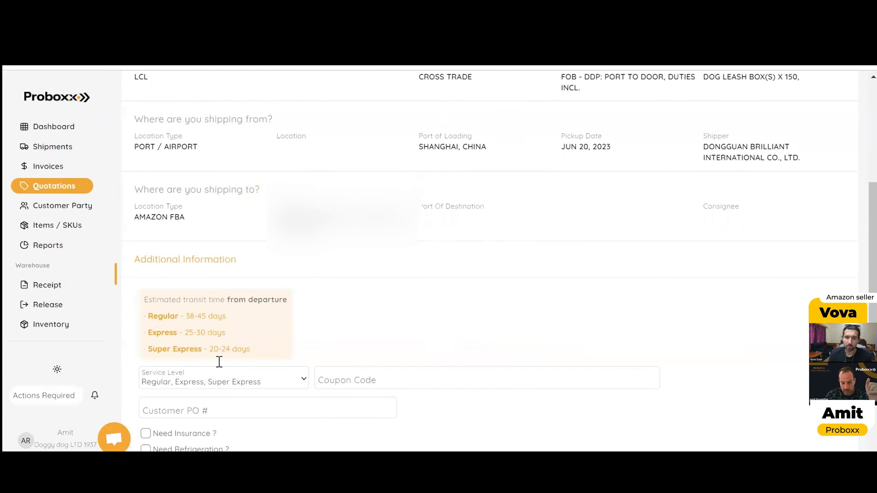
scroll(219, 362, "down", 2)
left_click(215, 330)
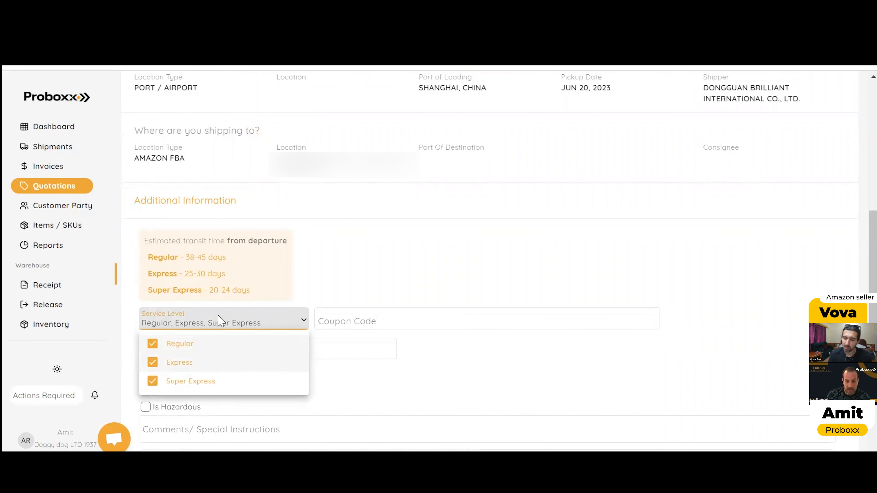
left_click(180, 364)
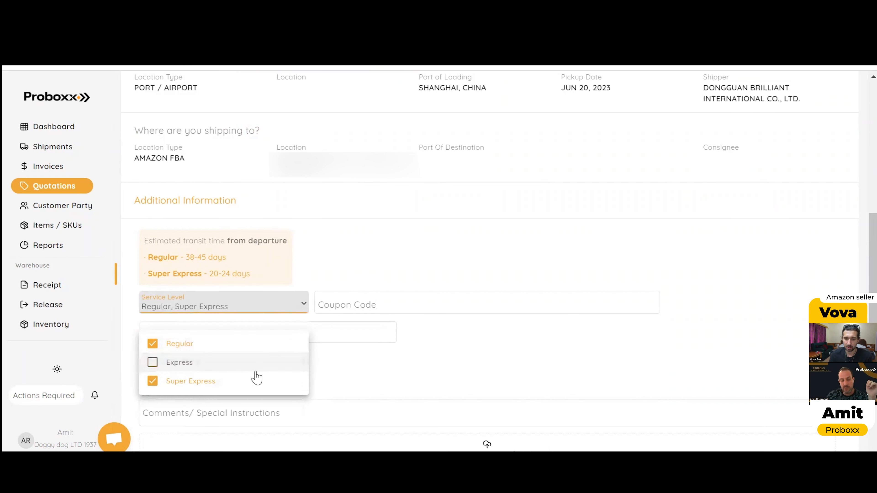
left_click(325, 245)
Step: Apply the coupon code vovaeven100 and add the customer PO number to the quotation request
left_click(393, 308)
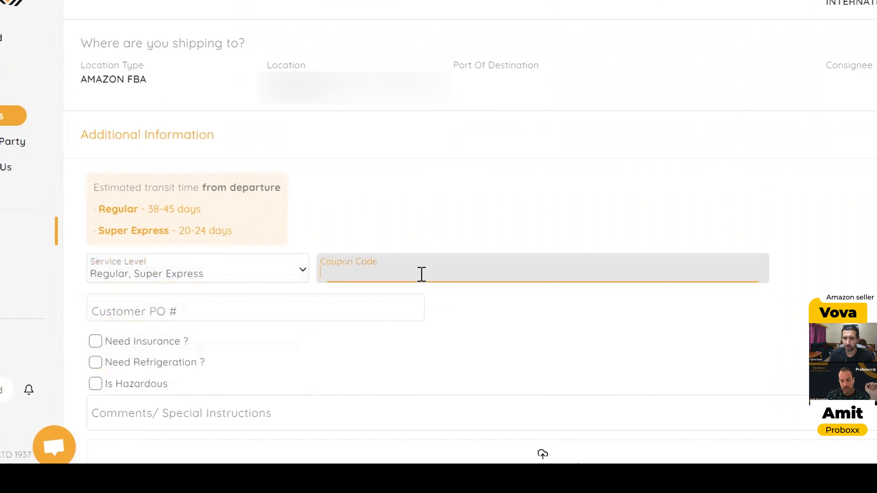
type("vovaeven10")
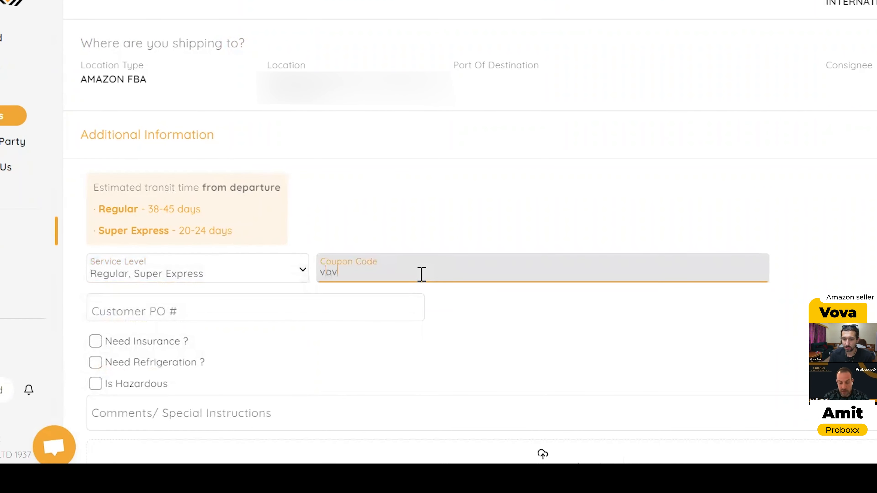
type("0")
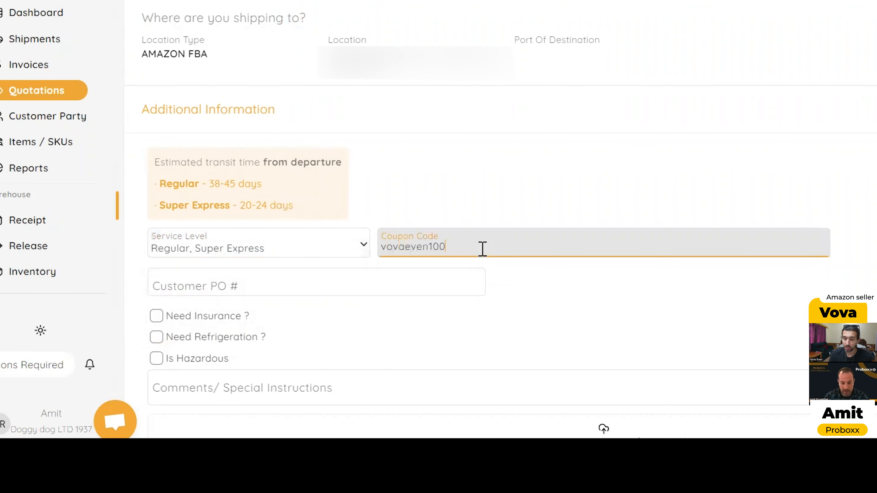
key("Tab")
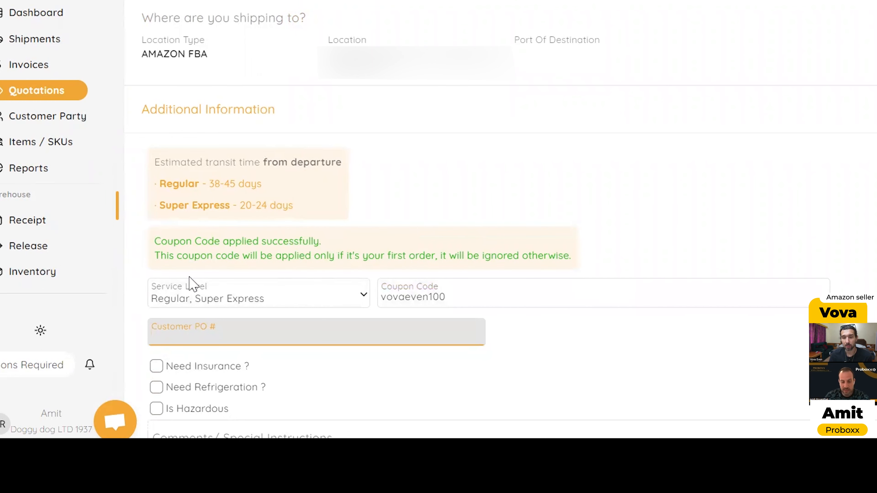
scroll(266, 247, "down", 3)
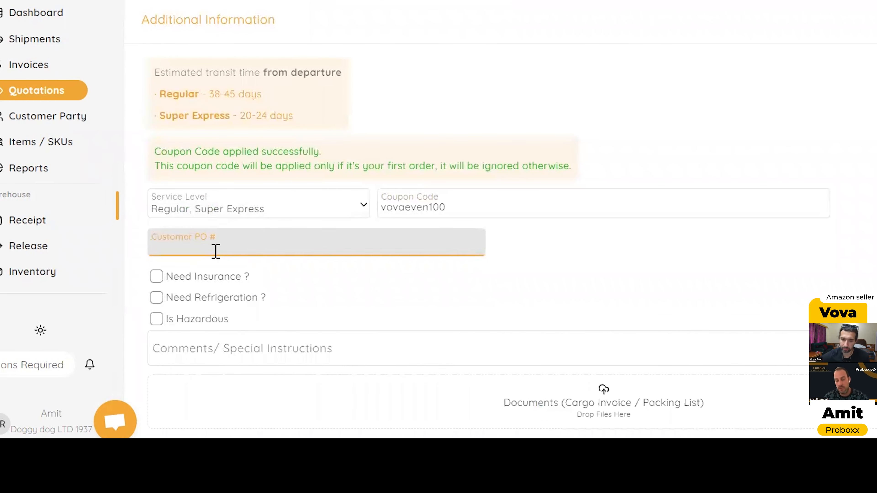
type("908")
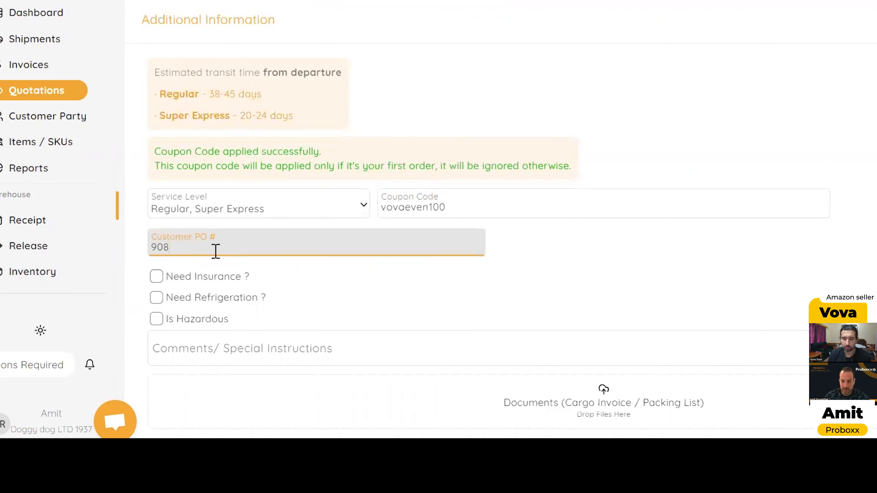
left_click(157, 279)
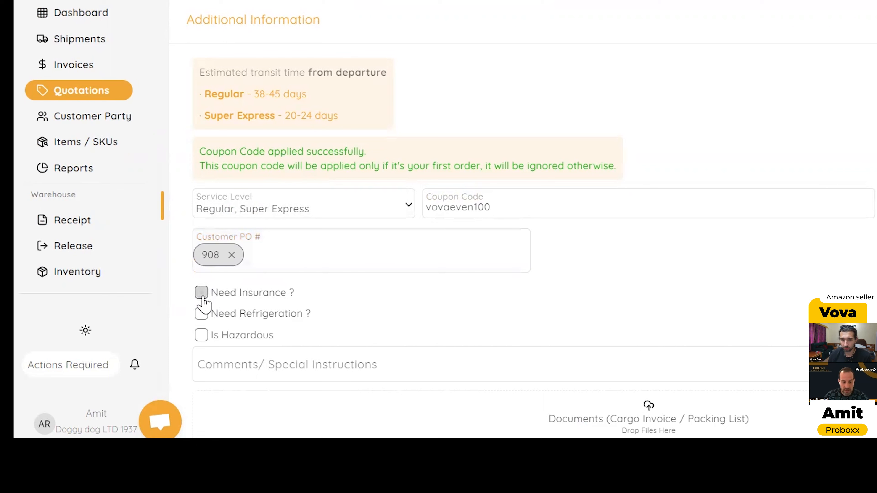
Step: Request insurance for the shipment in USD with an insurance amount of 3000
left_click(202, 293)
left_click(235, 319)
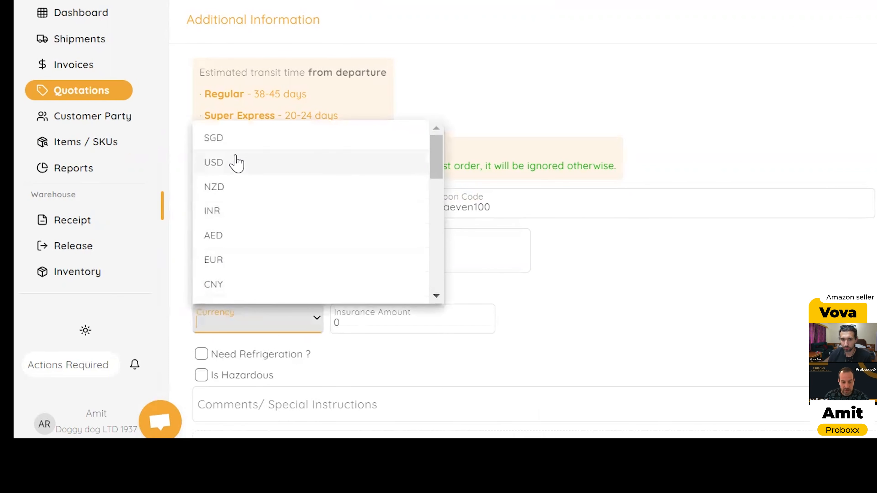
left_click(236, 163)
left_click(356, 322)
key("BackSpace")
type("3000")
Step: Review the completed quotation form and send the request
scroll(808, 234, "up", 1)
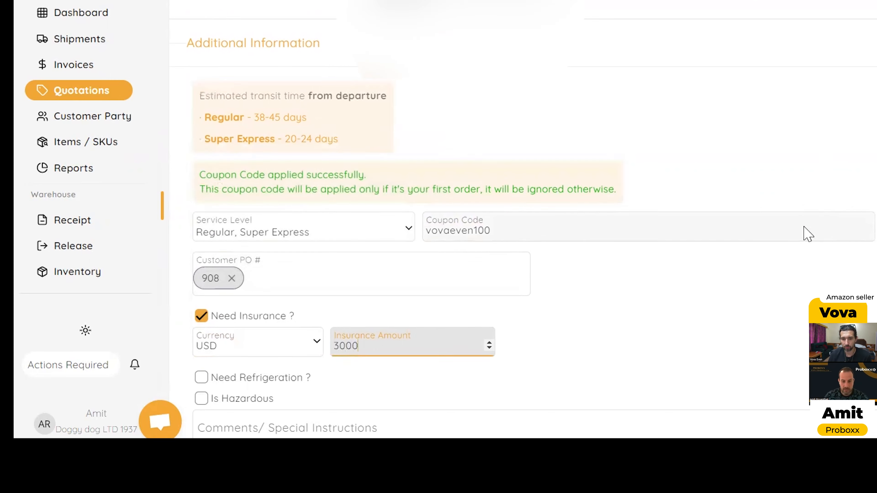
scroll(809, 234, "up", 4)
scroll(691, 208, "down", 5)
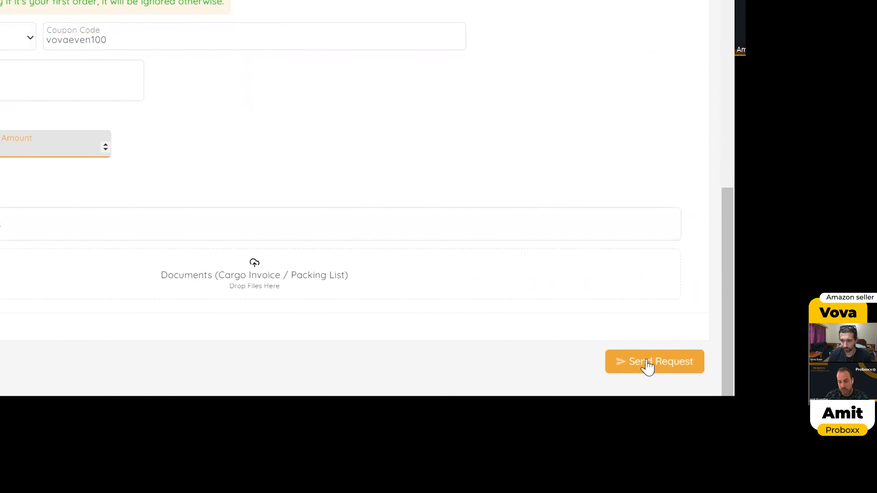
left_click(648, 367)
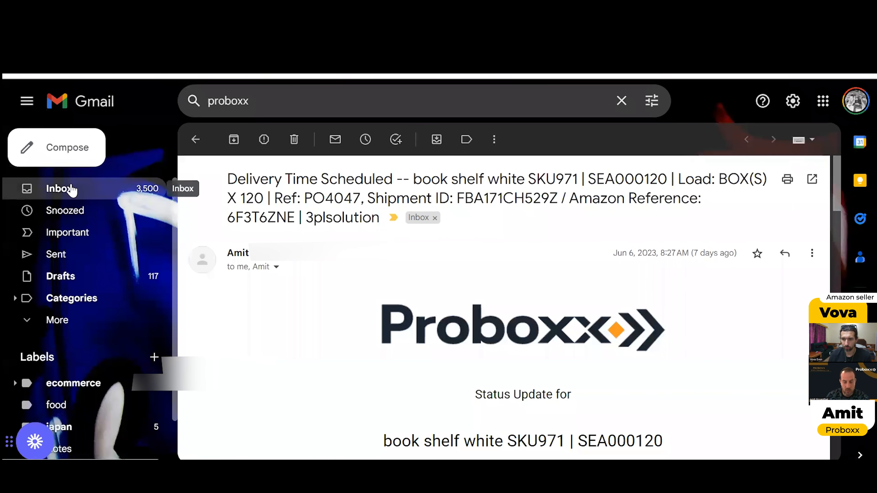
Step: In the Gmail inbox, open the newest Quotation Received email for 150 X BOX(S)
left_click(71, 190)
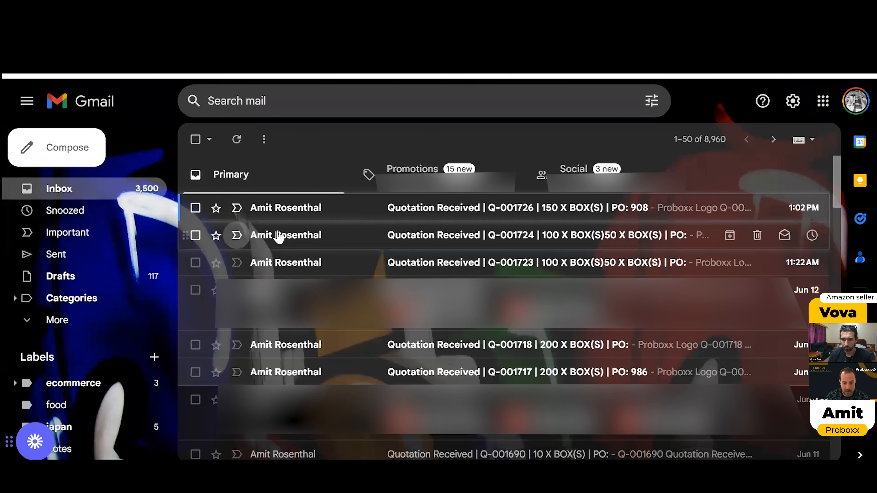
left_click(391, 209)
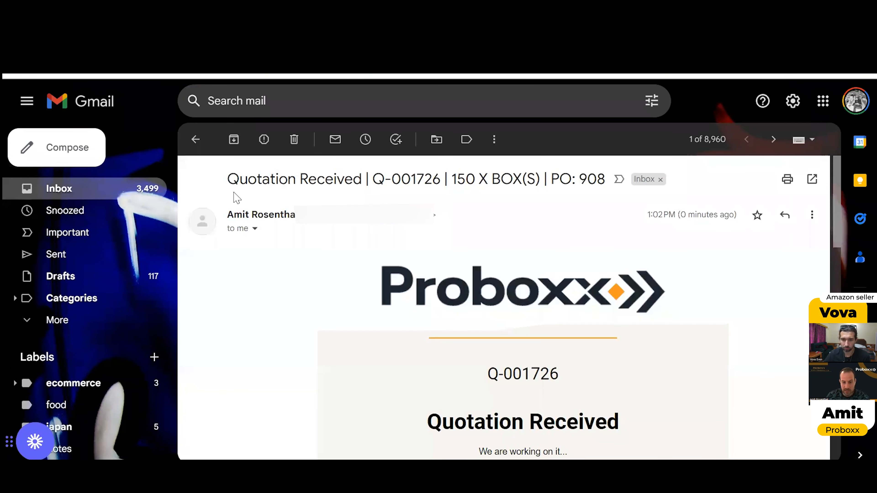
Step: Examine the Quotation Received email, including the box count in its subject and the details in its body
left_click_drag(391, 180, 501, 180)
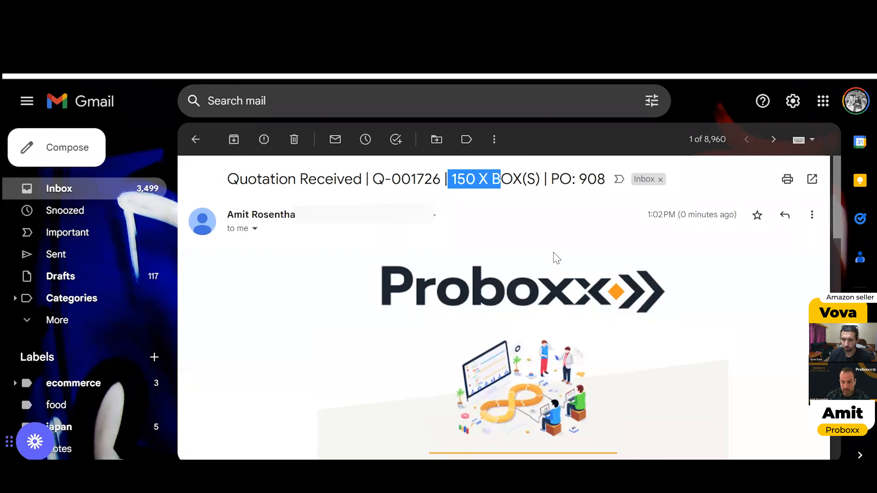
scroll(557, 258, "down", 15)
scroll(523, 304, "up", 15)
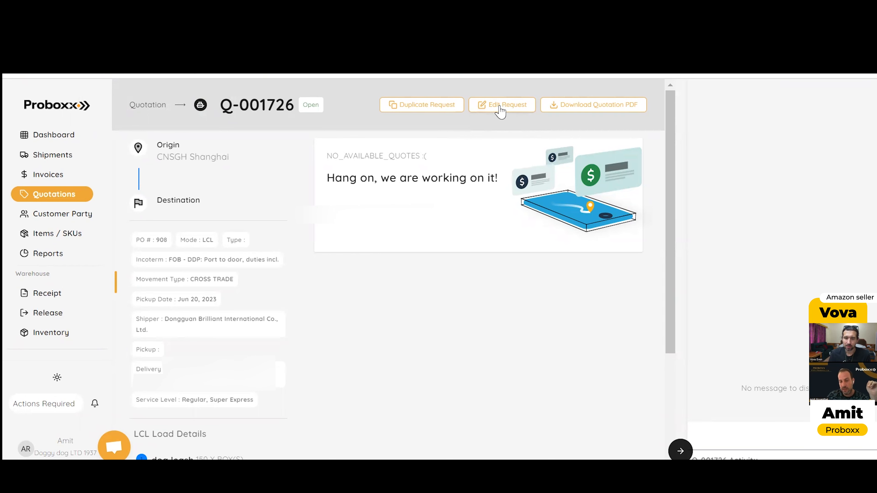
Step: Open quotation request Q-001726 for editing and change the destination location type to Factory / Warehouse
left_click(500, 107)
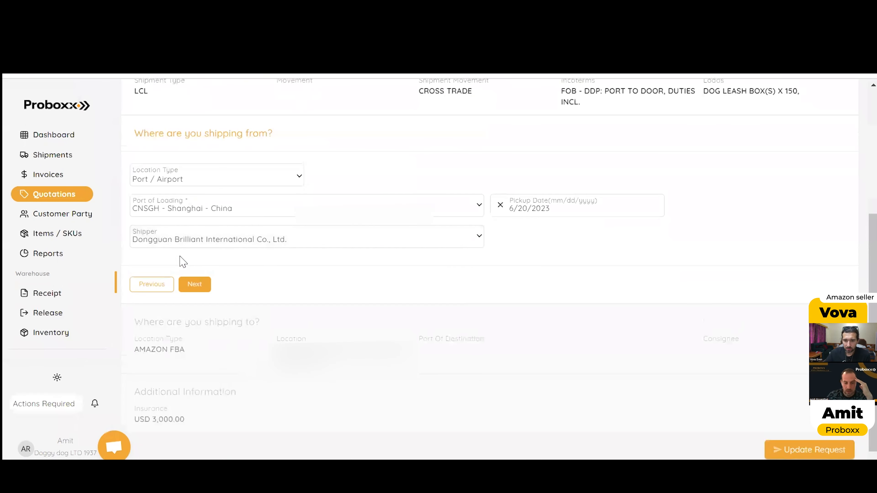
left_click(188, 259)
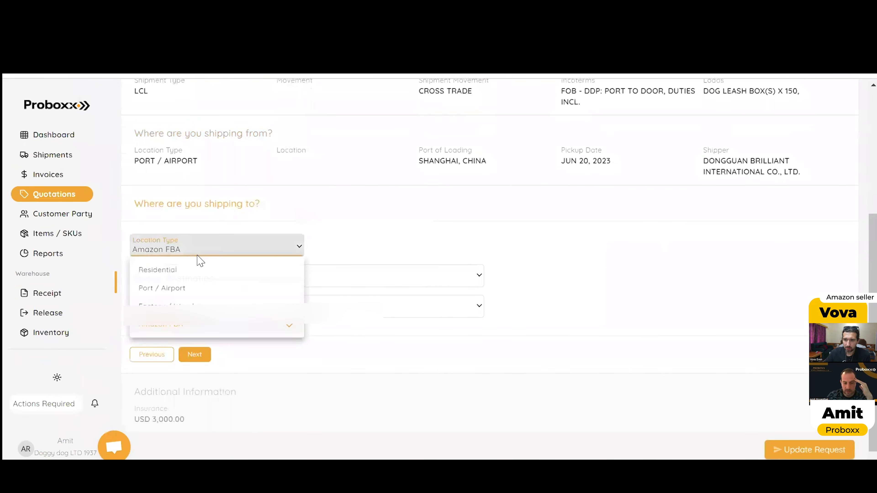
left_click(188, 308)
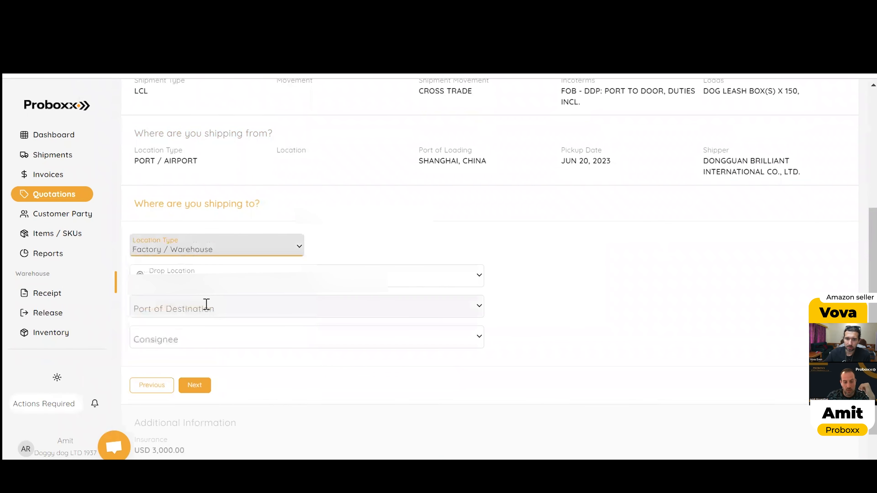
Step: Choose Amazing 3PL USA as the consignee for the warehouse destination
left_click(198, 334)
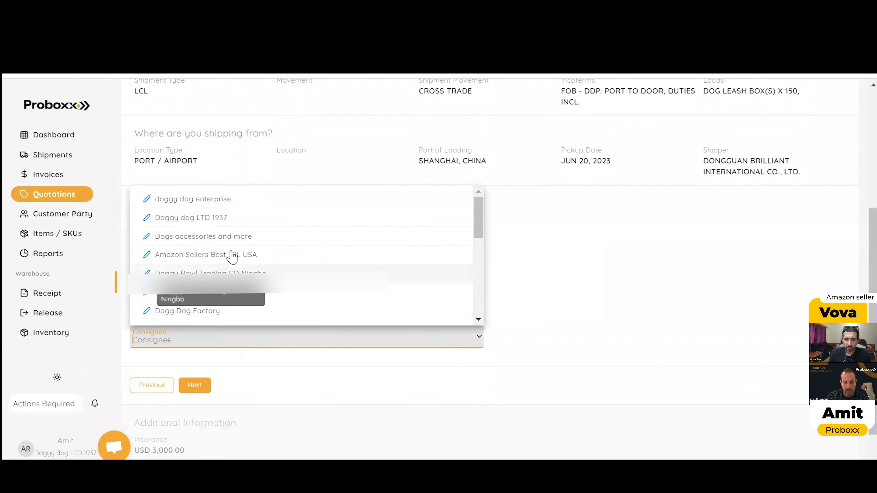
left_click(260, 282)
left_click(587, 343)
left_click(307, 337)
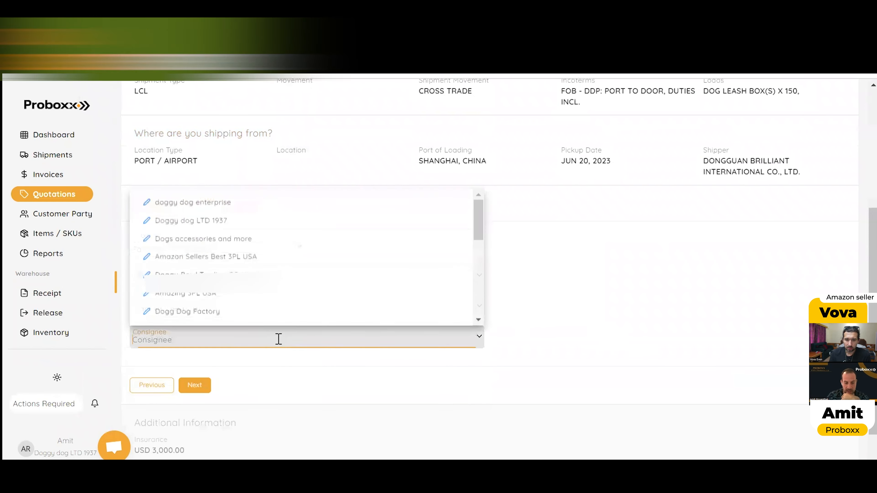
left_click(243, 345)
left_click(205, 294)
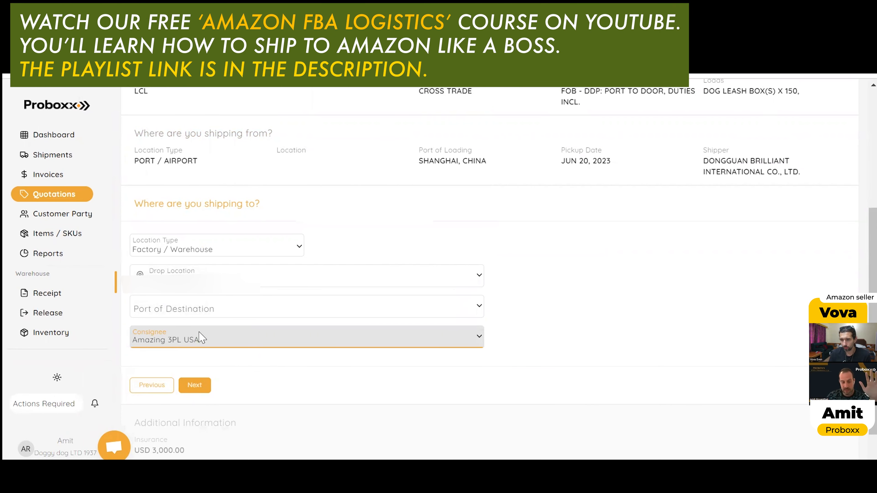
Step: Check the destination's drop location and submit the updated quotation request
left_click(151, 273)
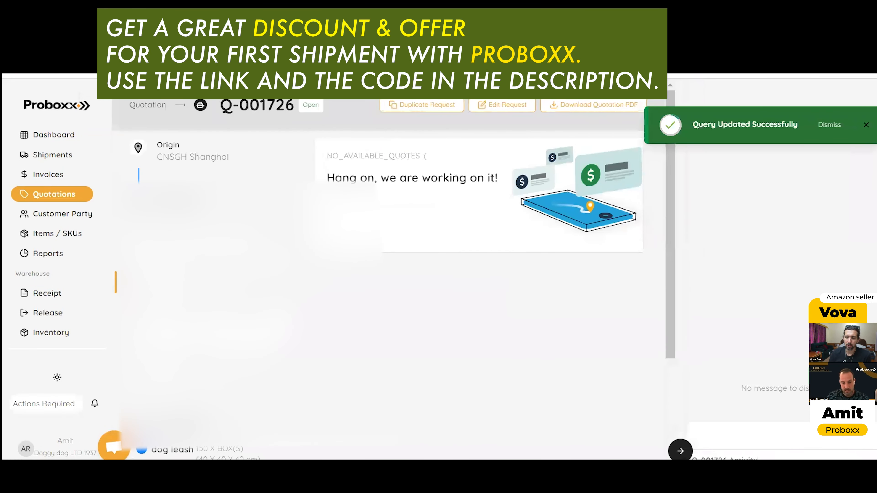
scroll(179, 283, "down", 2)
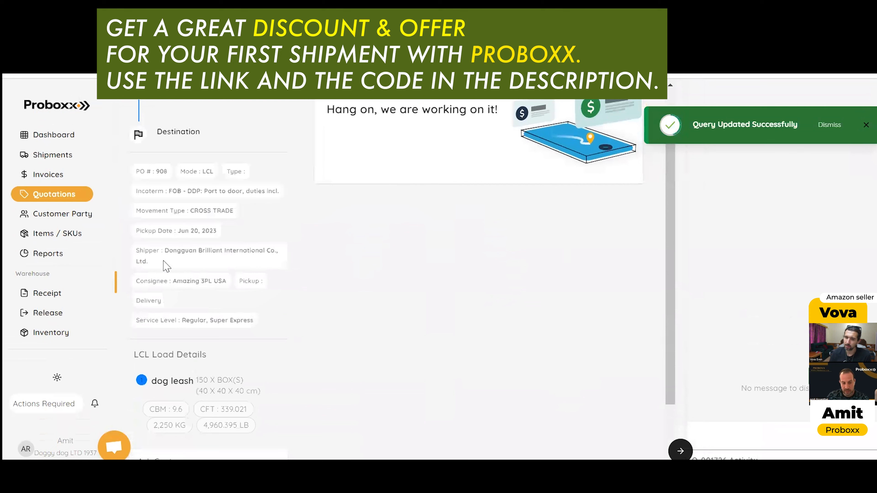